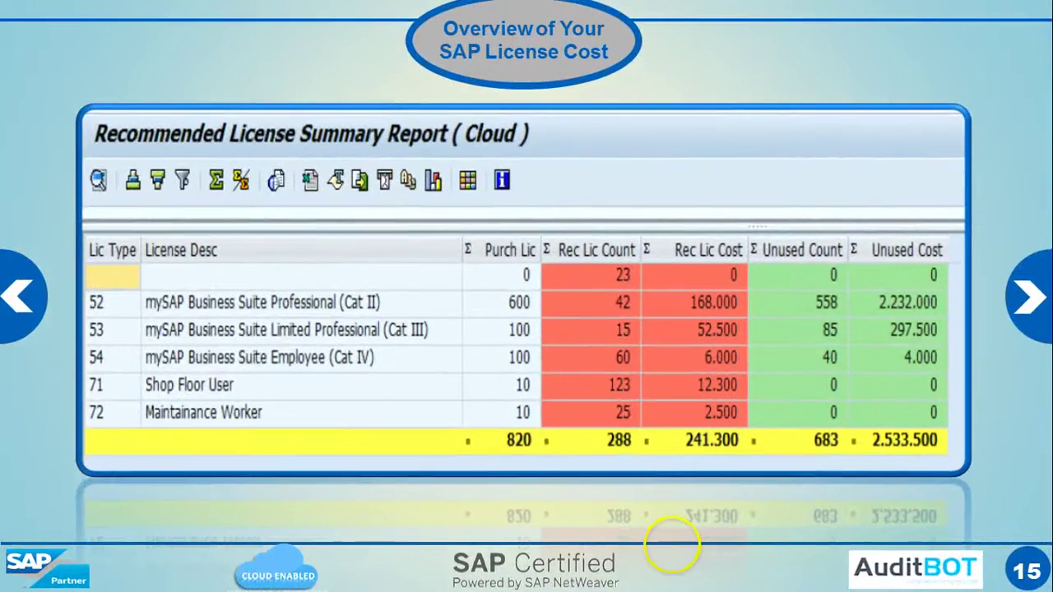
# - End the slide show, switch to SAP and open the AUDITBOT License Data Download program
pyautogui.press('Escape')
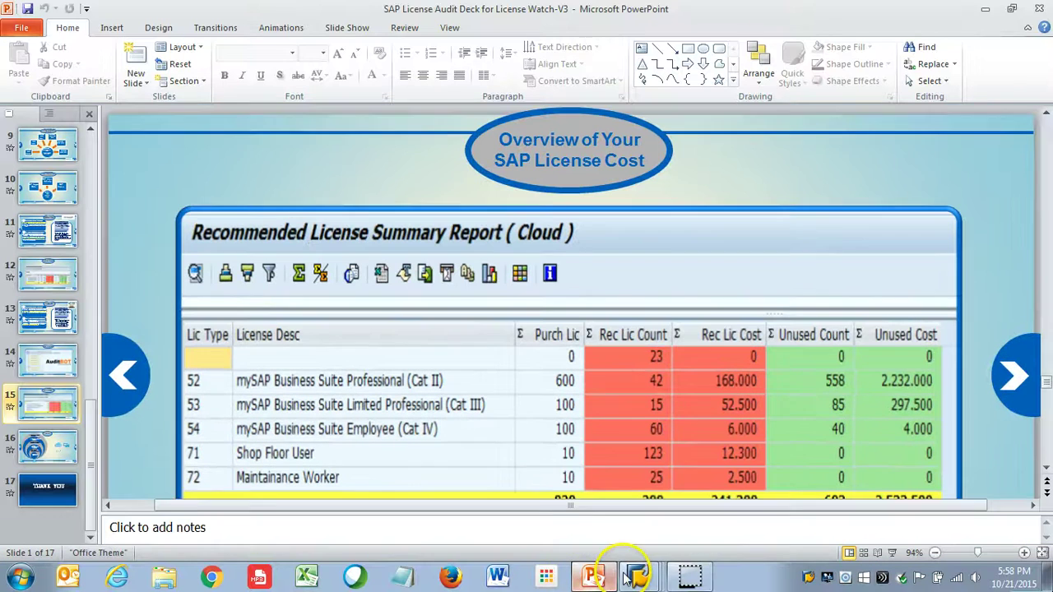
pyautogui.moveTo(639, 576)
pyautogui.click(621, 517)
pyautogui.click(142, 41)
pyautogui.click(138, 52)
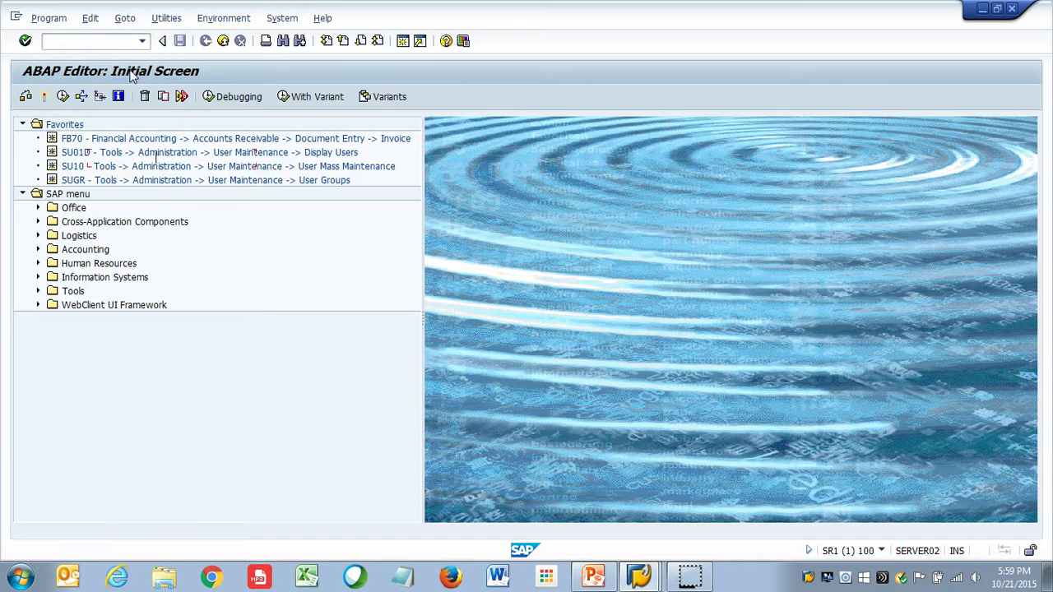
pyautogui.press('Return')
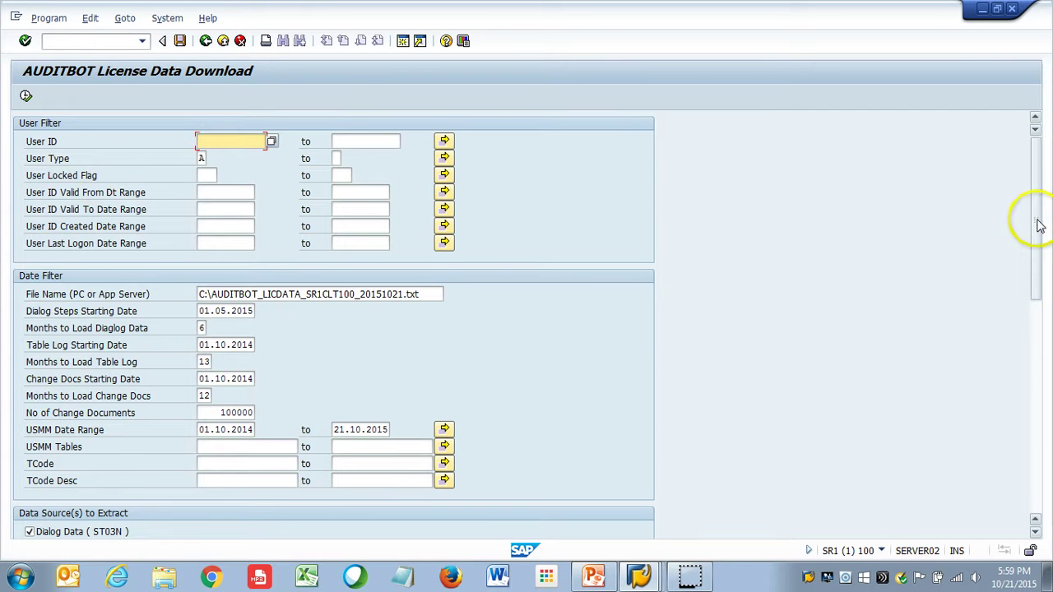
# - Review the user filters, date filters and data sources to extract for the license data download
pyautogui.moveTo(1039, 224); pyautogui.dragTo(1043, 347)
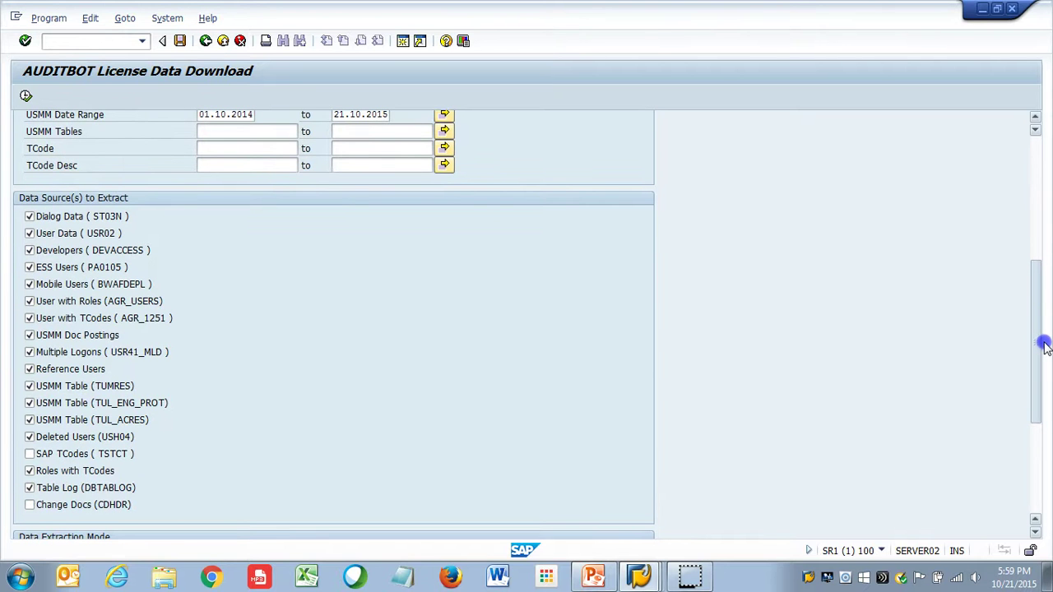
pyautogui.moveTo(1043, 348); pyautogui.dragTo(1028, 261)
pyautogui.click(429, 197)
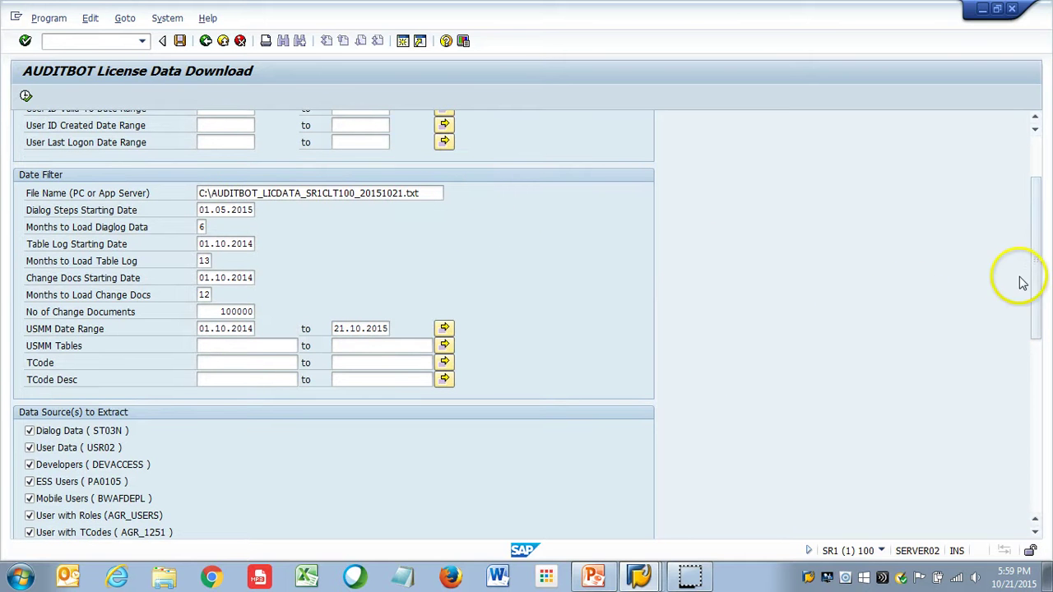
pyautogui.moveTo(1034, 285); pyautogui.dragTo(1034, 223)
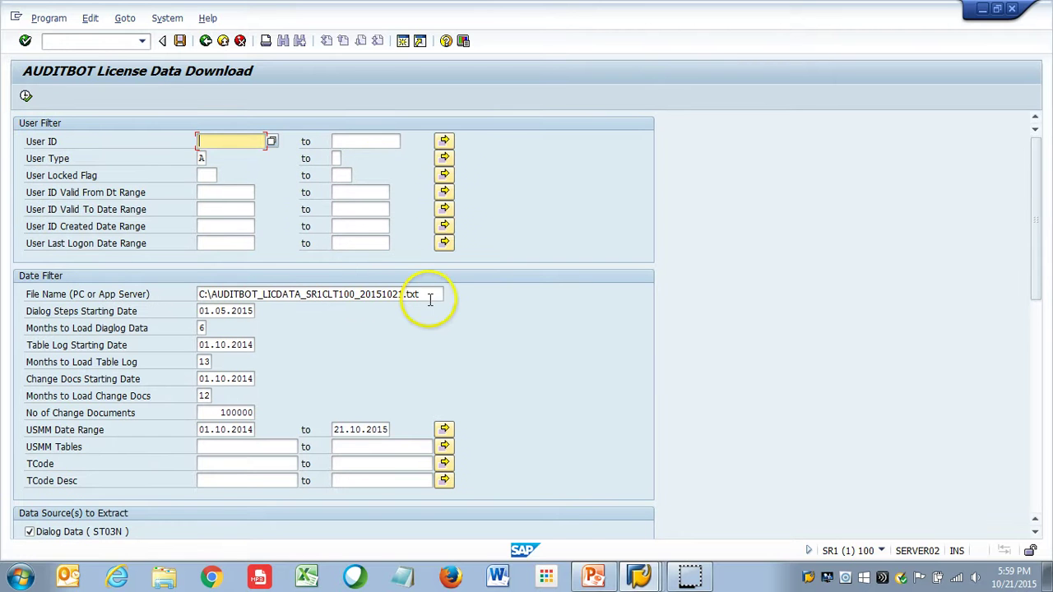
# - Open the AuditBOT welcome screen with the transaction /n/bot/grc
pyautogui.click(141, 40)
pyautogui.click(132, 54)
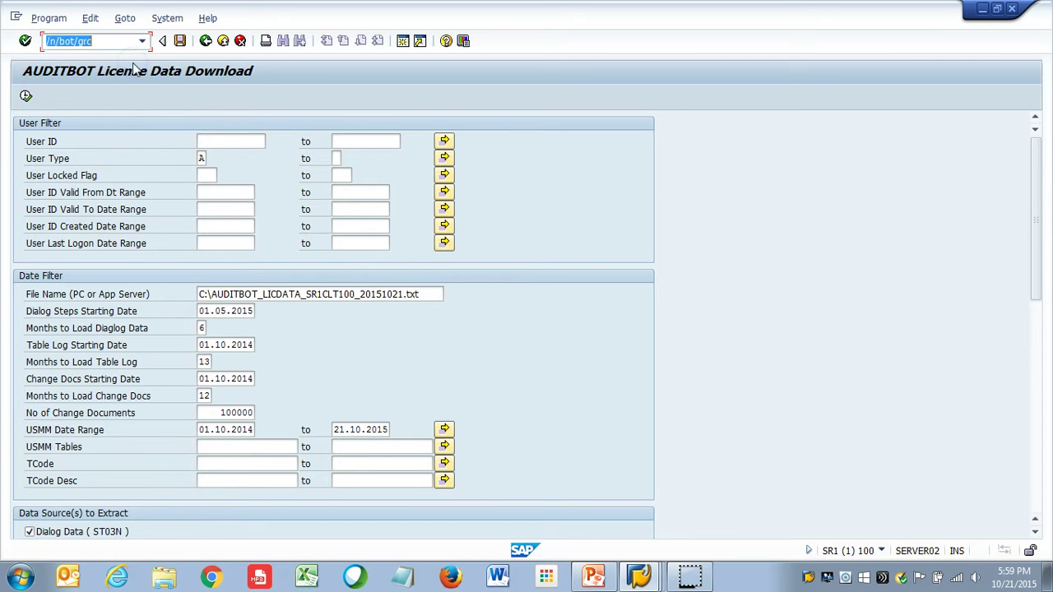
pyautogui.press('Return')
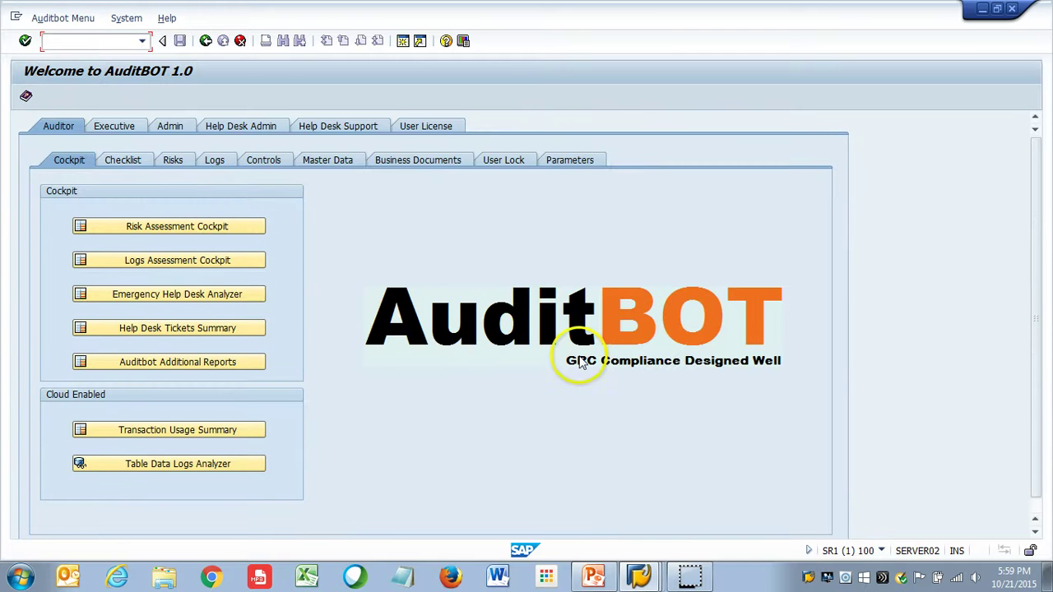
# - Open the SAP systems landscape configuration in the AuditBOT admin settings, examine the Cloud options and return to the main screen
pyautogui.click(171, 128)
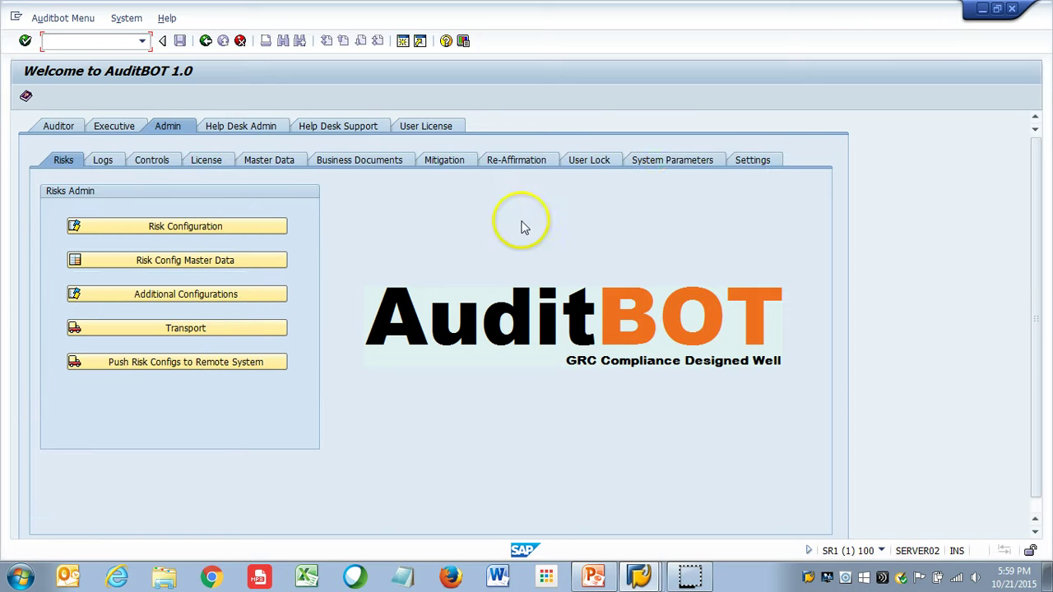
pyautogui.click(743, 163)
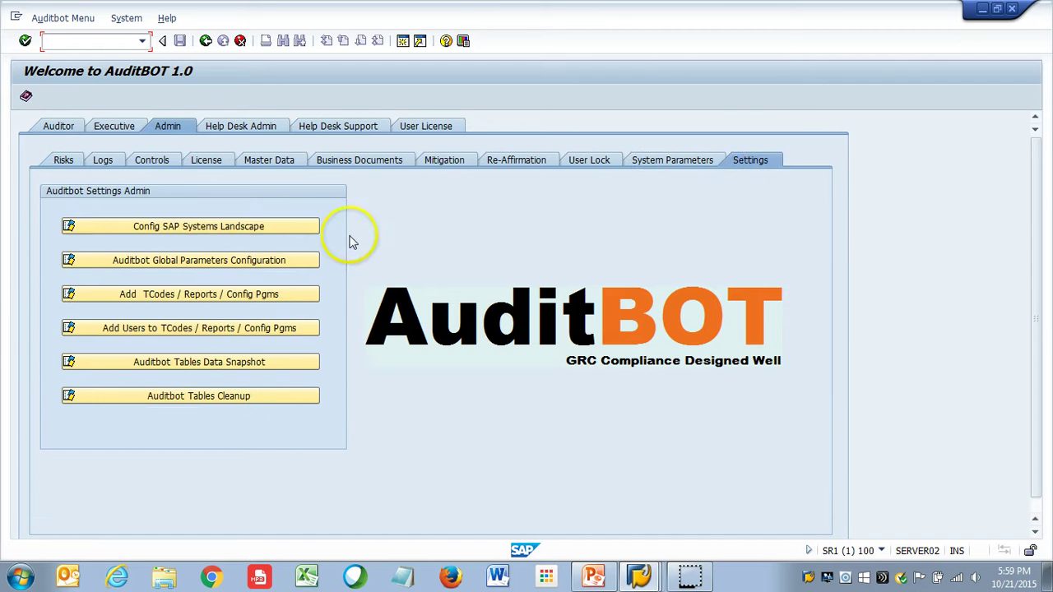
pyautogui.click(311, 228)
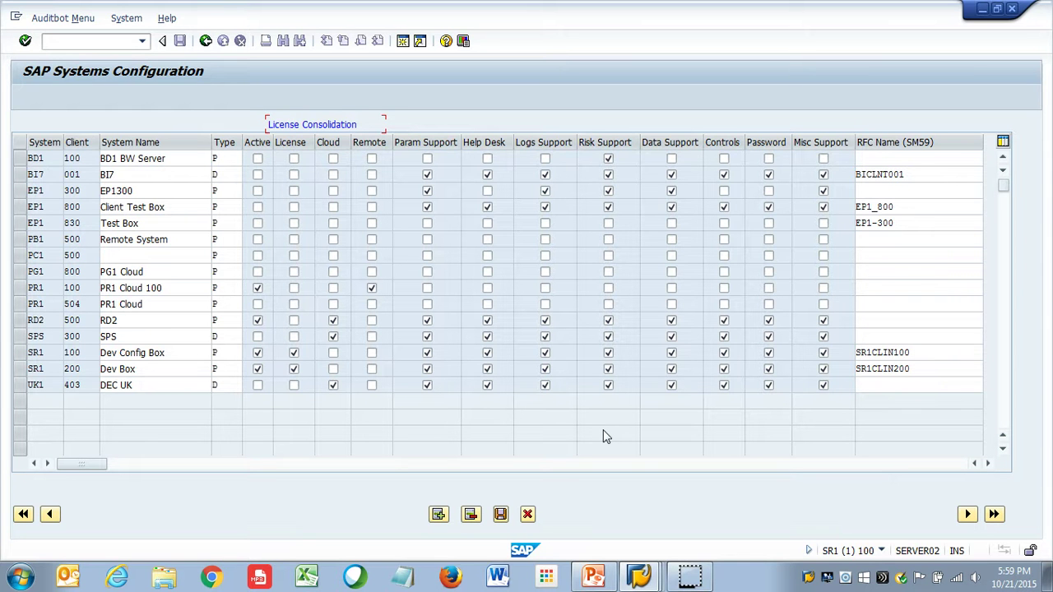
pyautogui.click(334, 334)
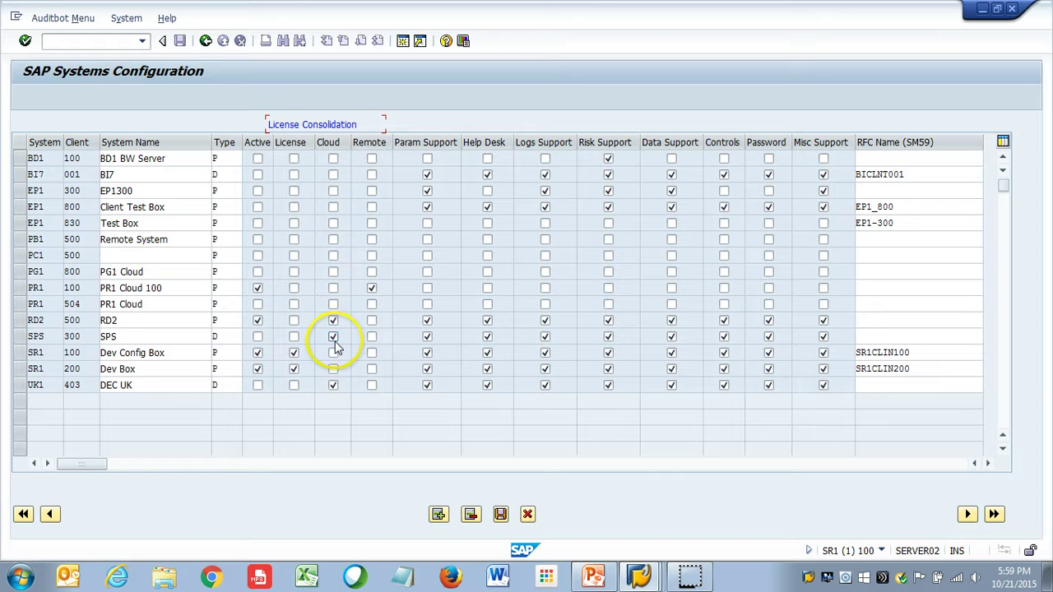
pyautogui.click(206, 43)
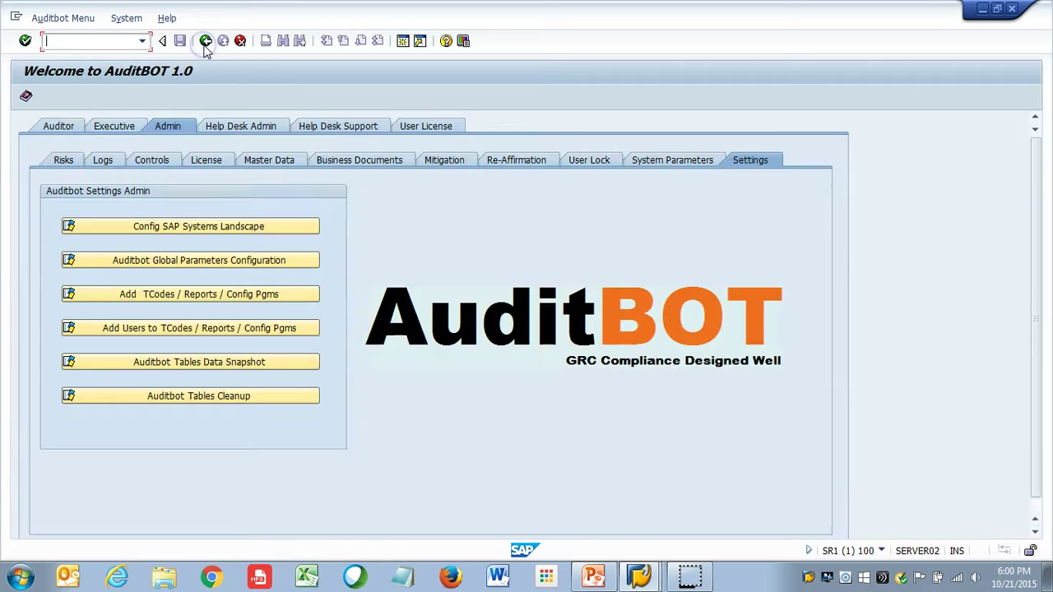
# - Review the license cost configuration and the user license type priority ranking in the user license administration
pyautogui.click(249, 232)
pyautogui.click(216, 162)
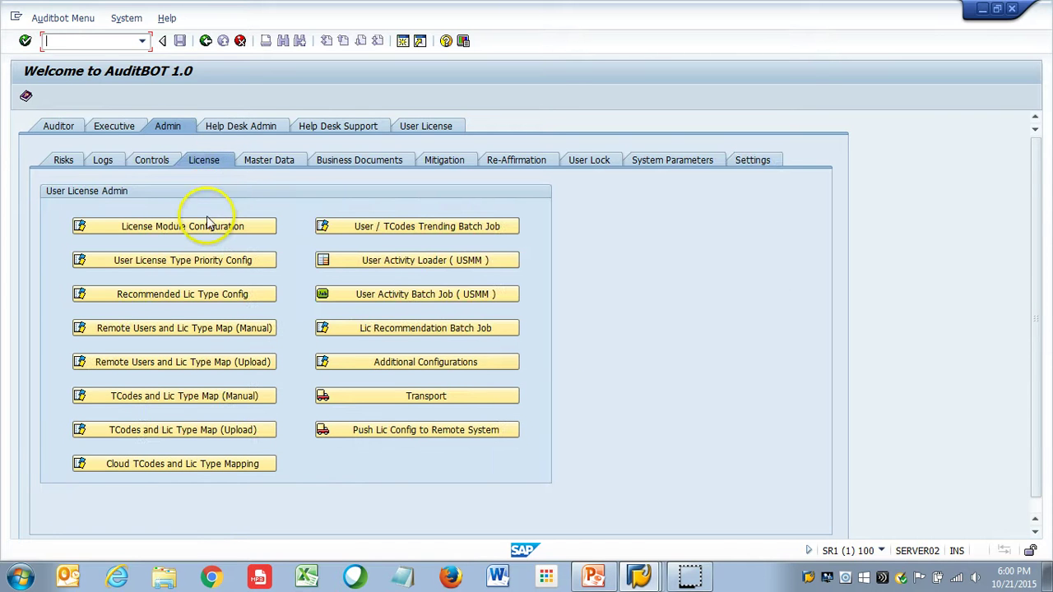
pyautogui.click(202, 221)
pyautogui.click(202, 211)
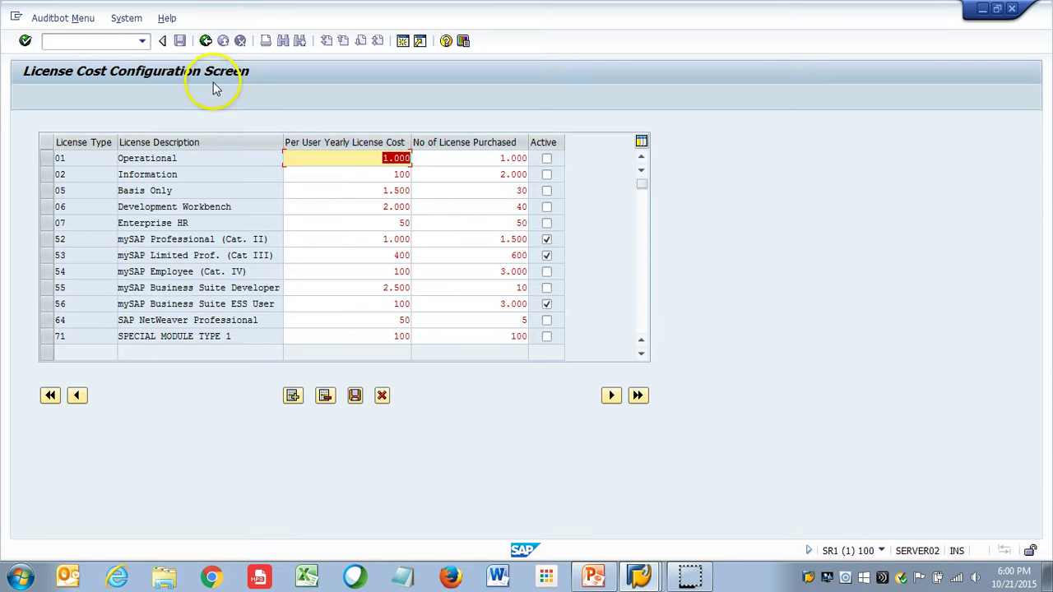
pyautogui.click(205, 41)
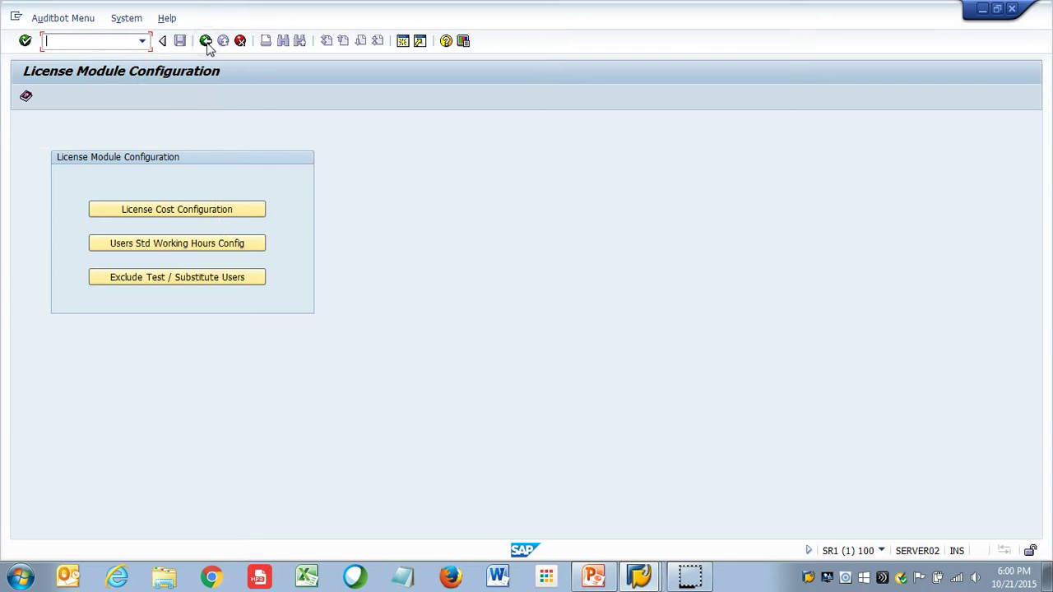
pyautogui.click(205, 42)
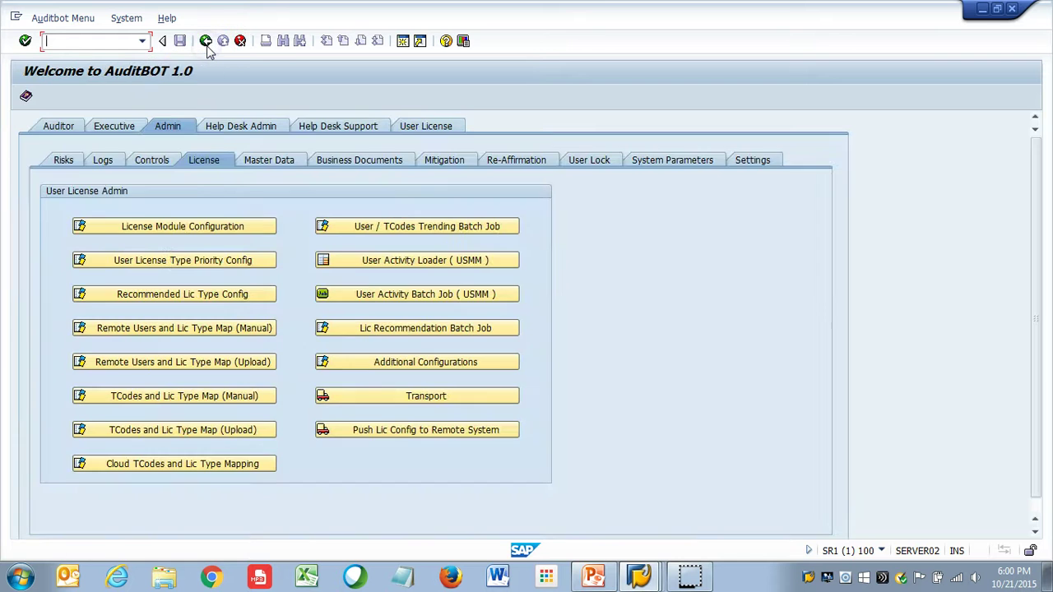
pyautogui.click(229, 263)
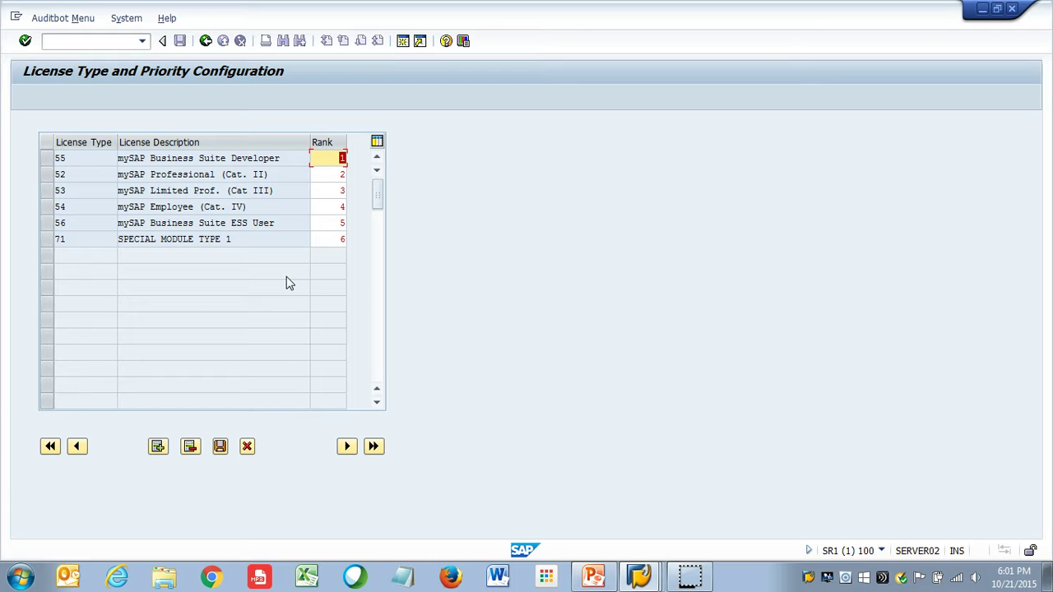
pyautogui.click(205, 41)
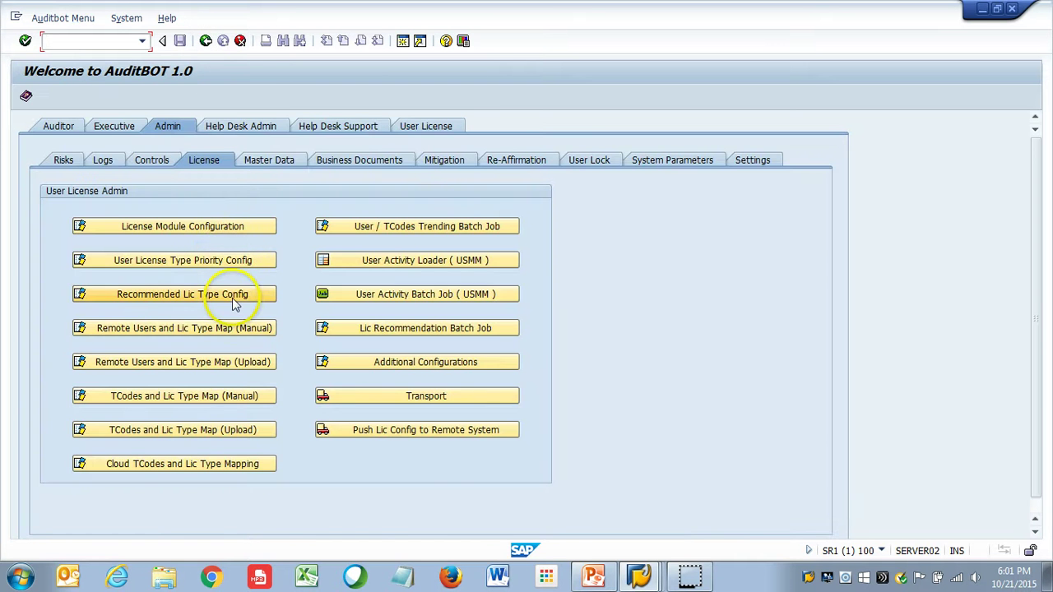
# - Open the recommended license type criteria and narrow the Operator, TCode Low and TCode High columns to examine the Criteria # 2 fields
pyautogui.click(235, 298)
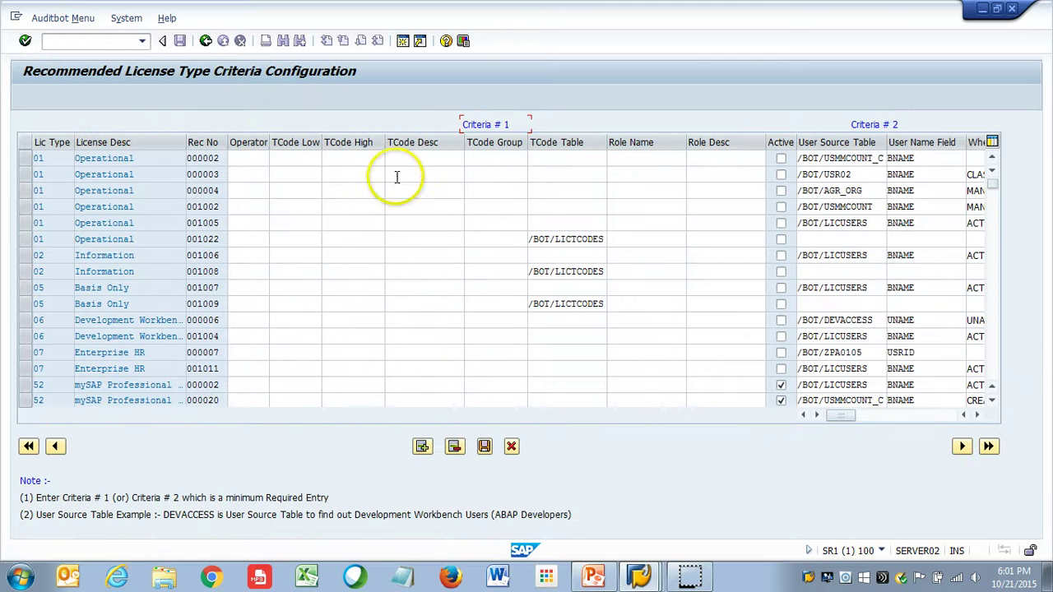
pyautogui.moveTo(384, 142); pyautogui.dragTo(248, 143)
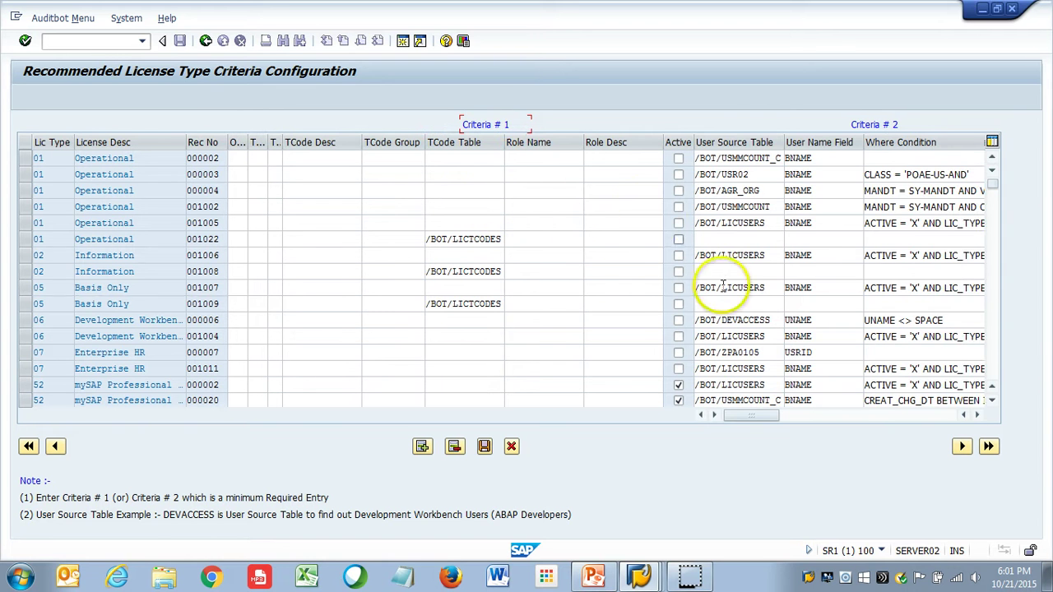
pyautogui.click(870, 416)
pyautogui.click(794, 416)
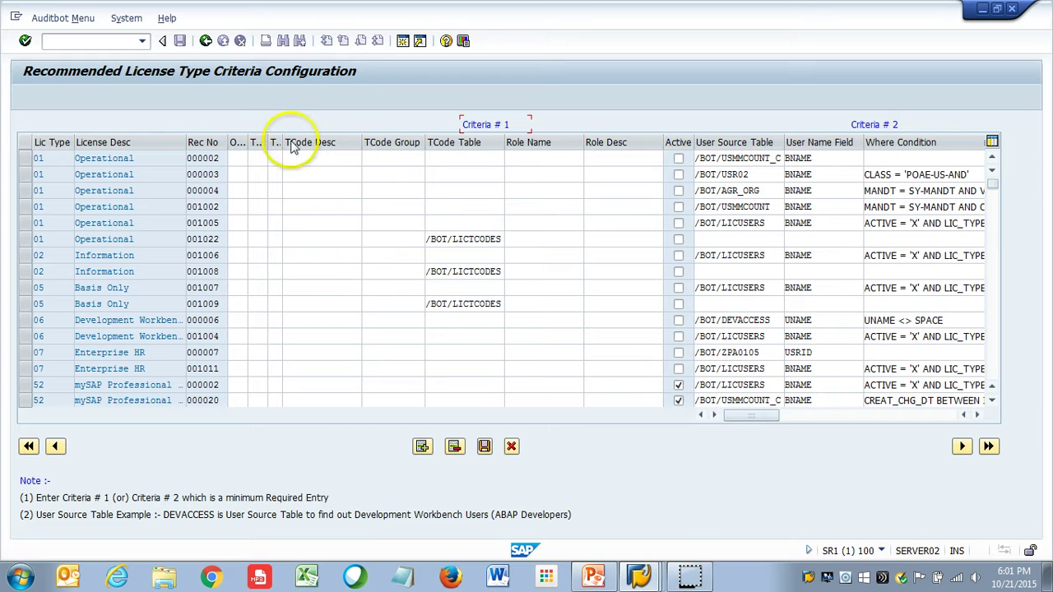
pyautogui.click(205, 40)
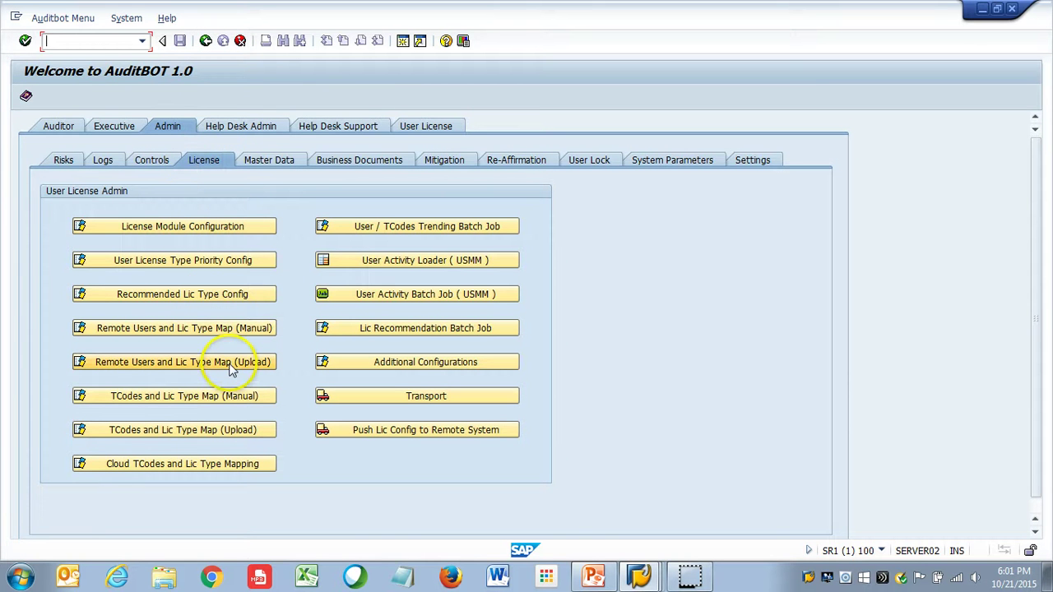
# - Open the manual TCodes and license type mapping without a filter and examine the mapped transactions
pyautogui.click(228, 399)
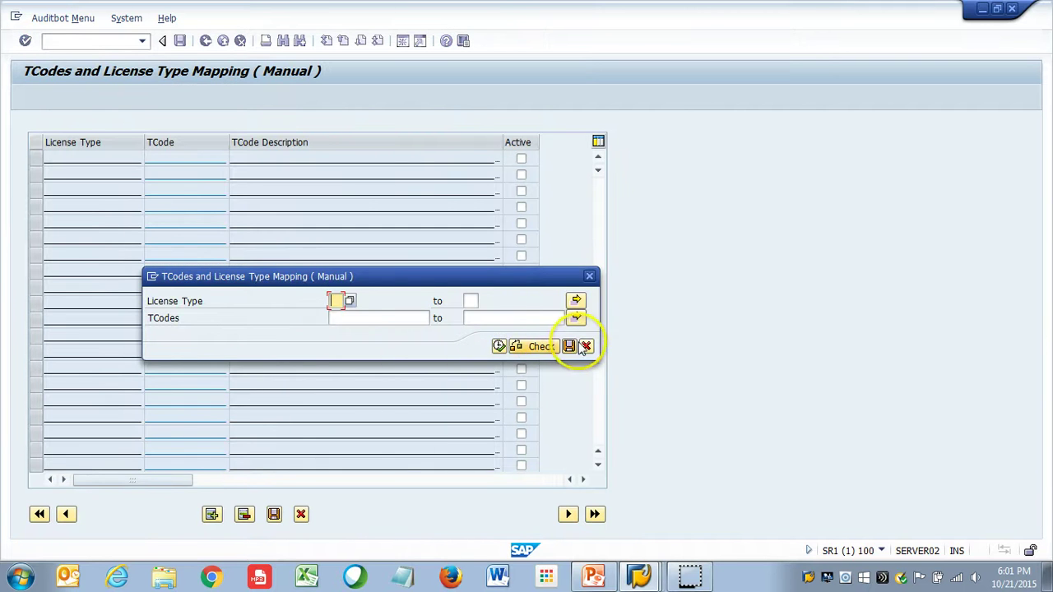
pyautogui.click(586, 346)
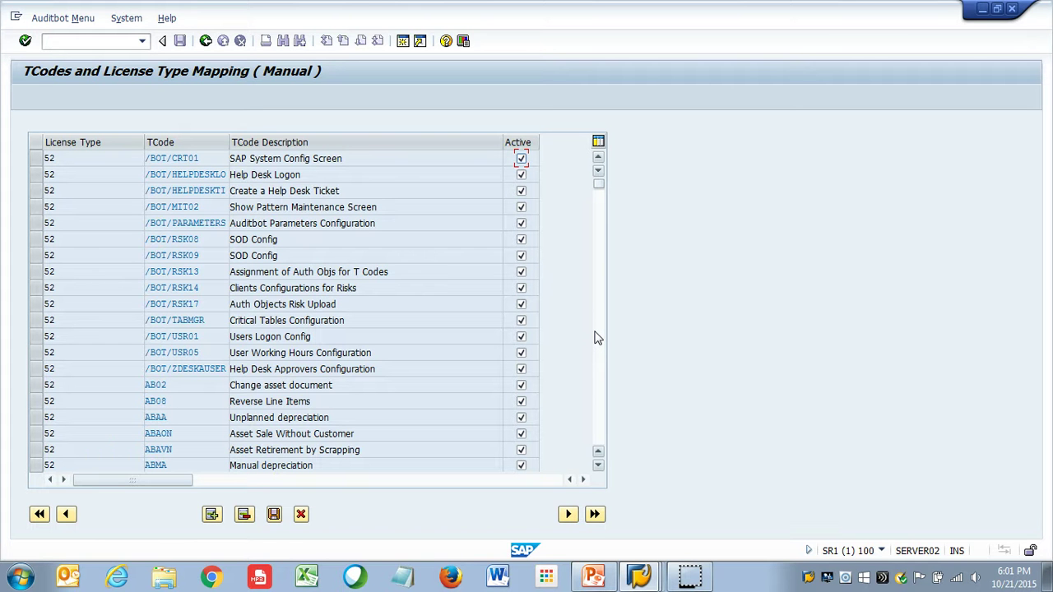
pyautogui.click(599, 337)
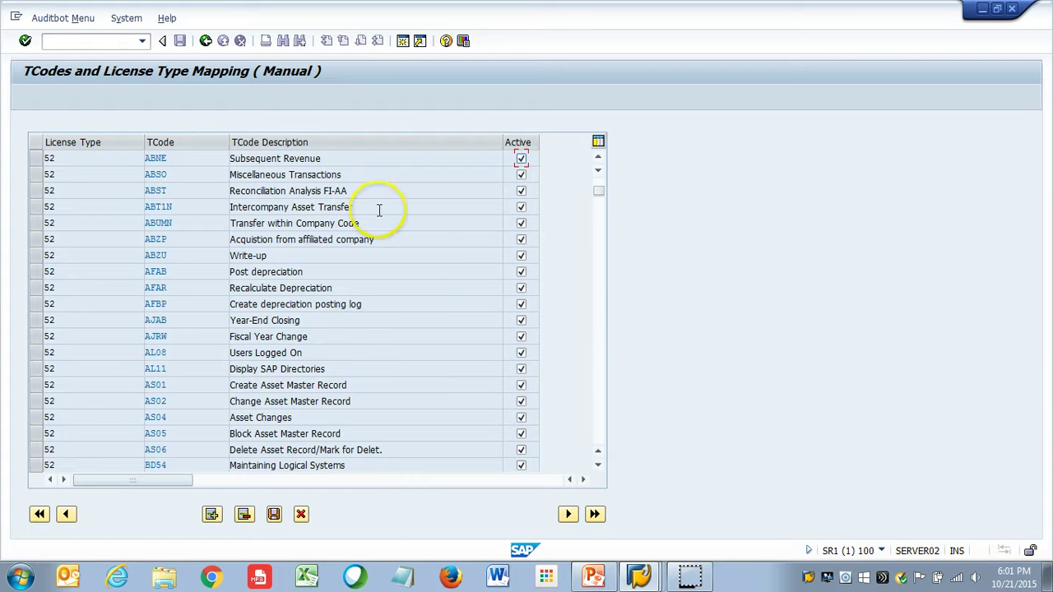
pyautogui.click(205, 40)
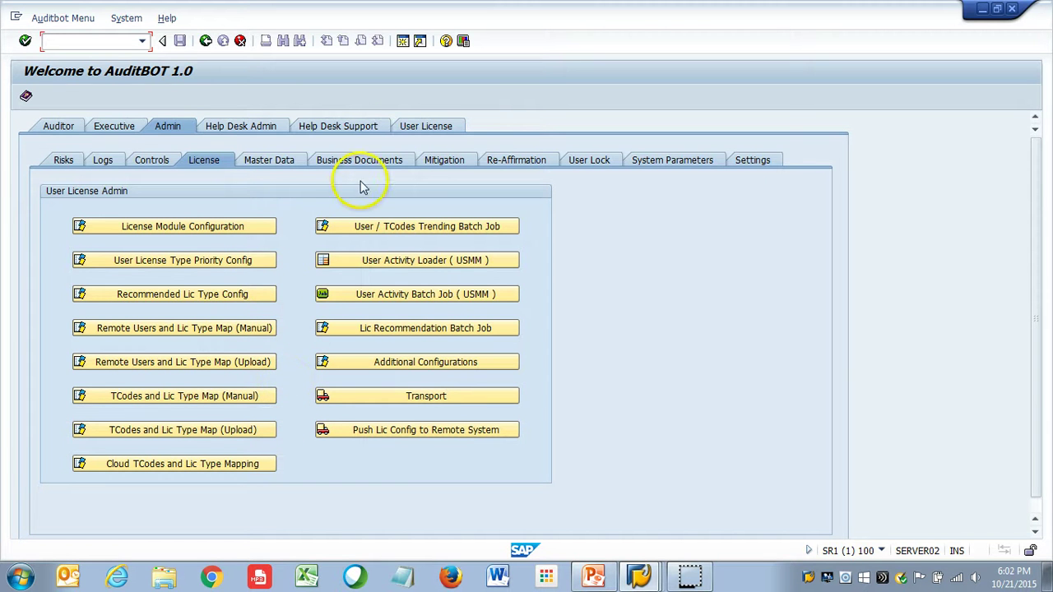
# - Try to run the cloud Users Exception Summary from the user license reports for SAP system SR1 and client 100
pyautogui.click(415, 127)
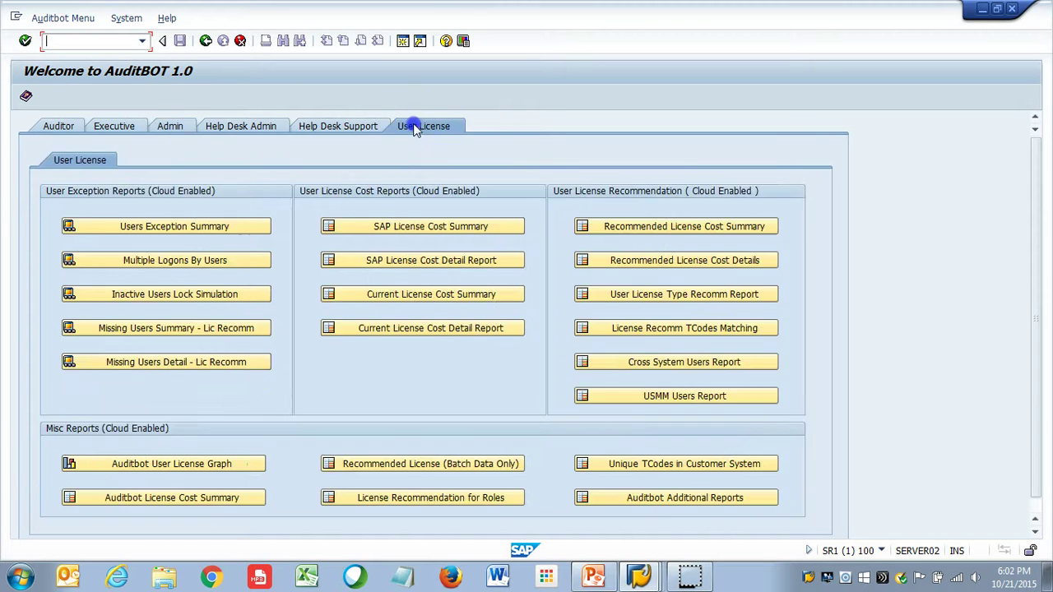
pyautogui.click(244, 226)
pyautogui.click(208, 209)
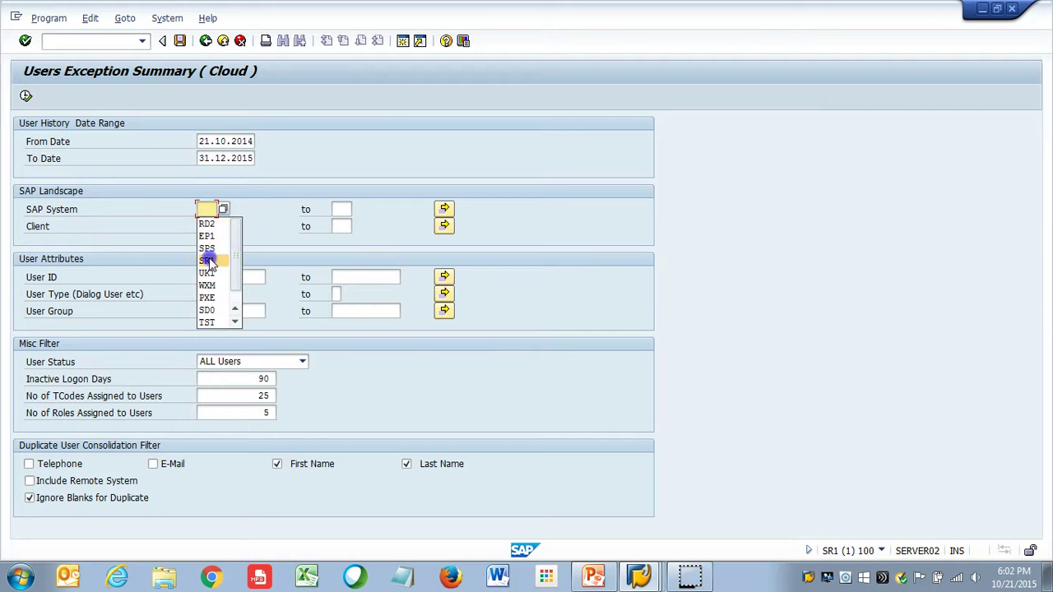
pyautogui.click(210, 260)
pyautogui.click(210, 228)
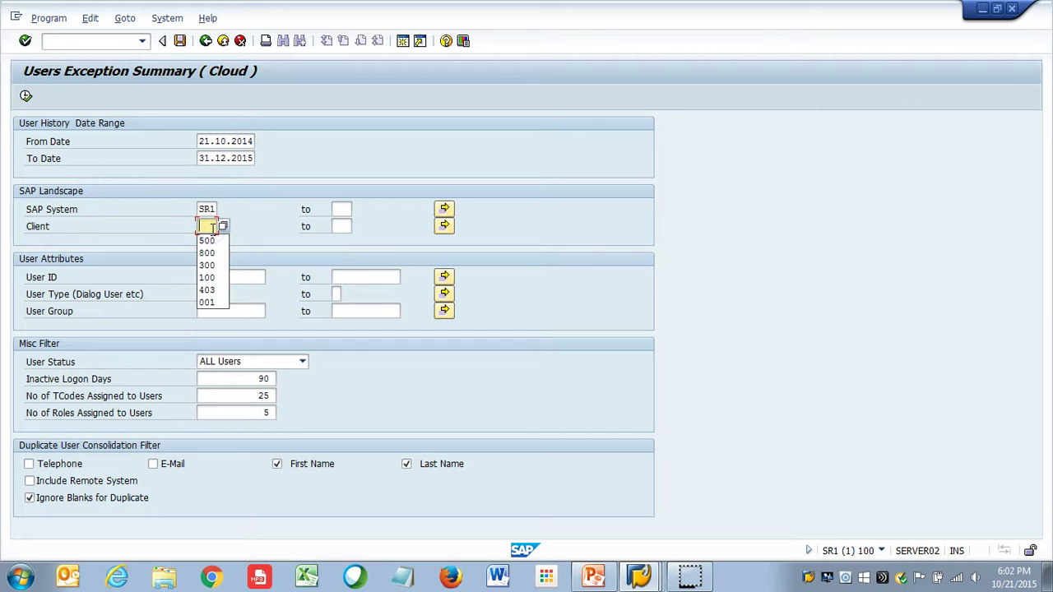
pyautogui.click(206, 277)
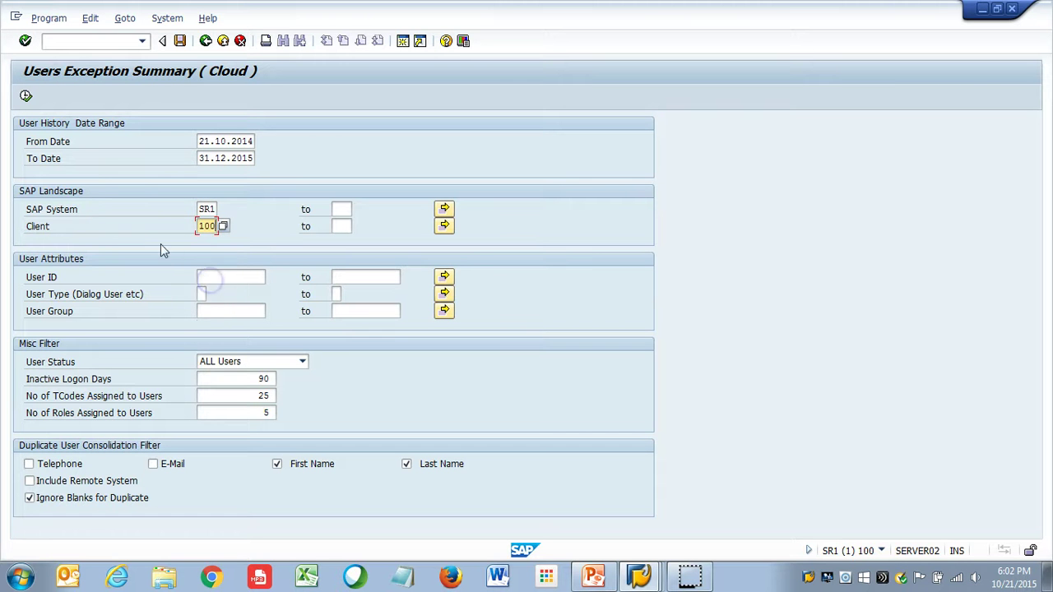
pyautogui.click(26, 96)
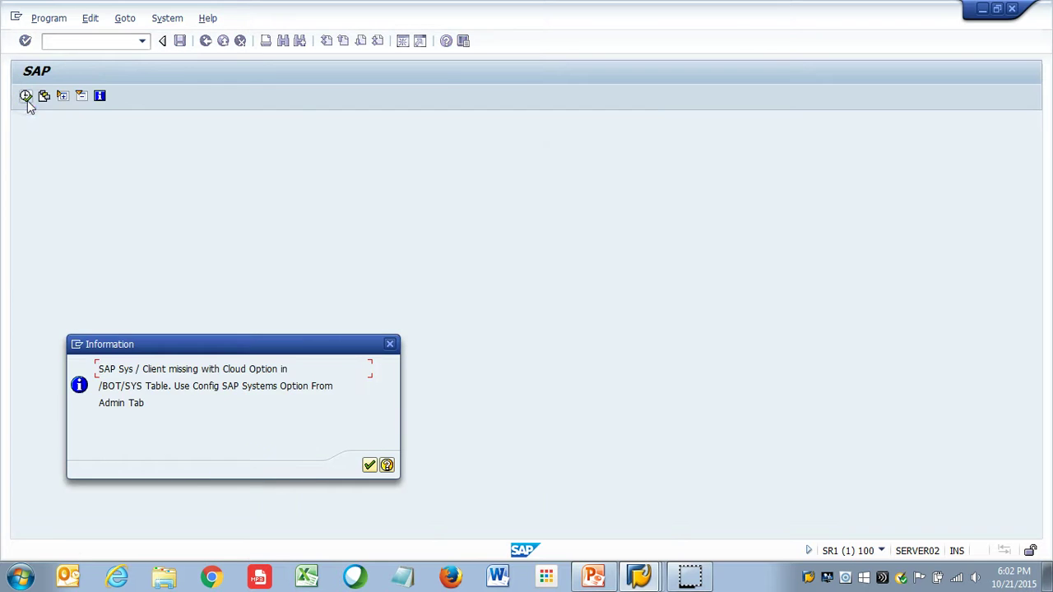
pyautogui.click(370, 465)
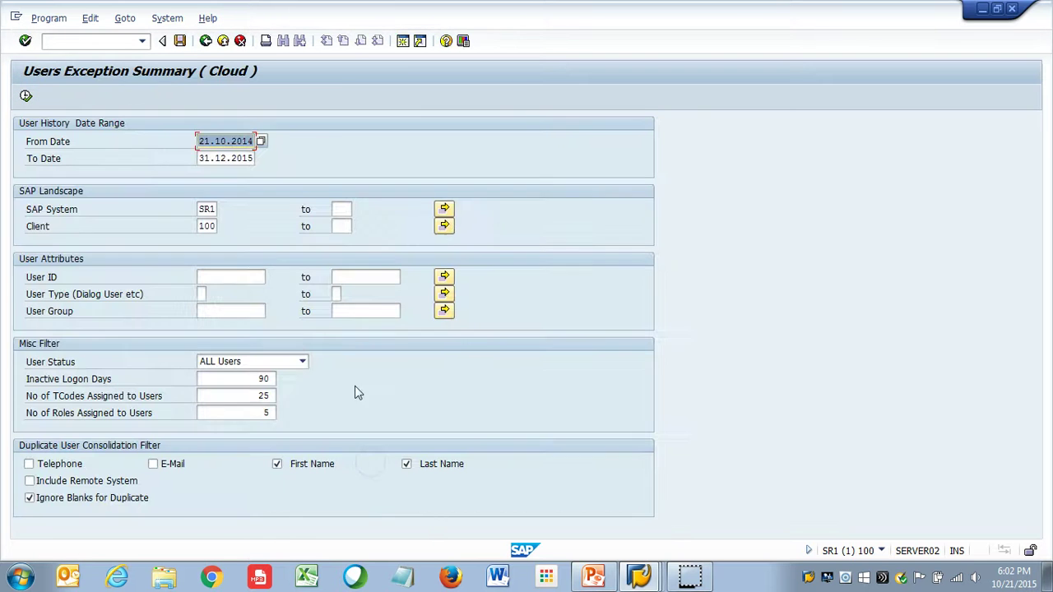
# - Clear the SAP system and client filters and run the cloud Users Exception Summary without them
pyautogui.click(212, 208)
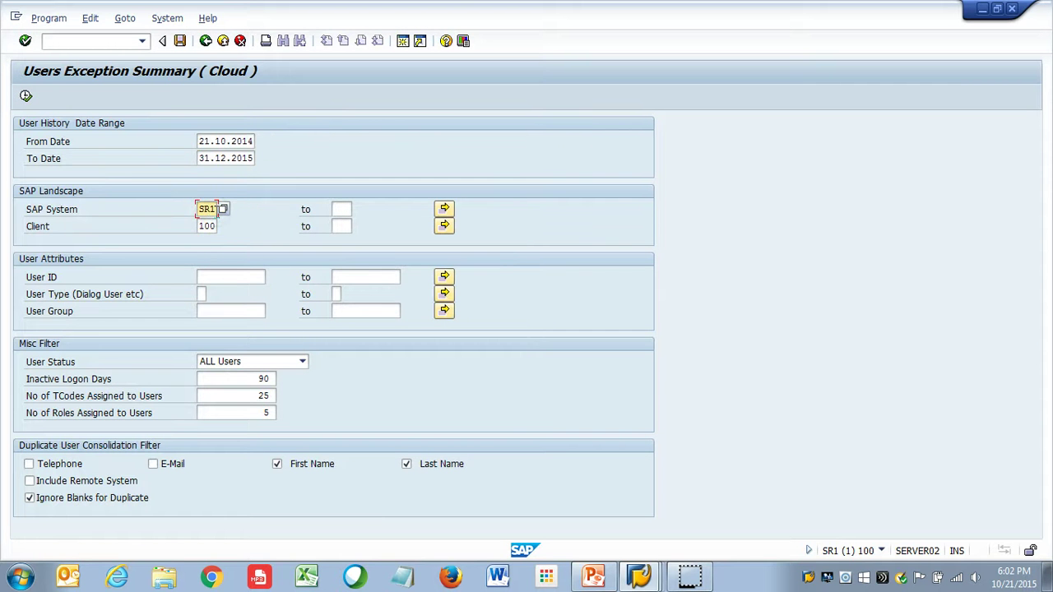
pyautogui.write('SR')
pyautogui.click(206, 220)
pyautogui.click(209, 226)
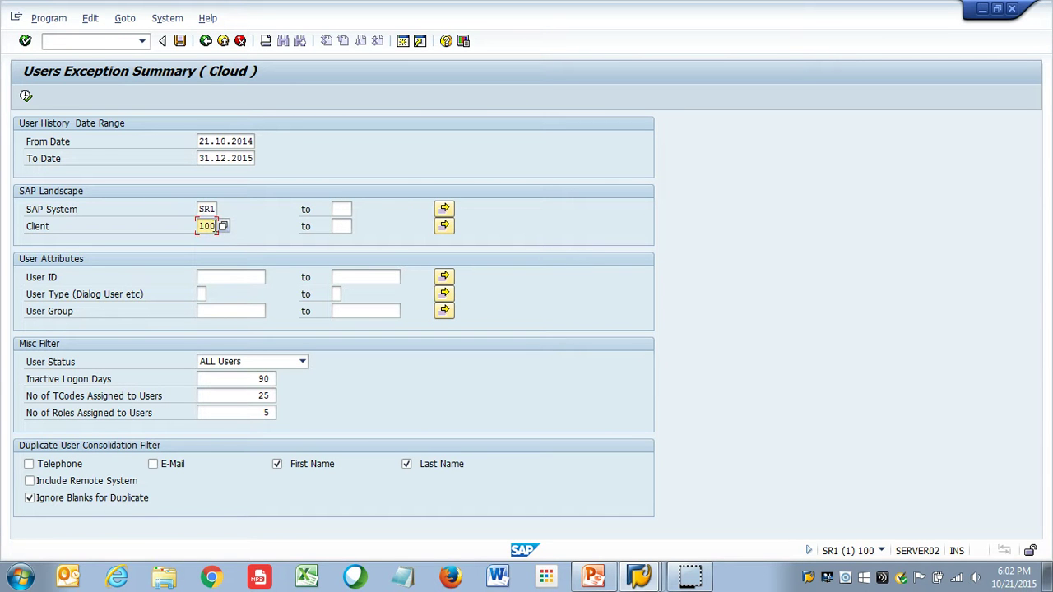
pyautogui.write('10')
pyautogui.press('BackSpace')
pyautogui.press('BackSpace')
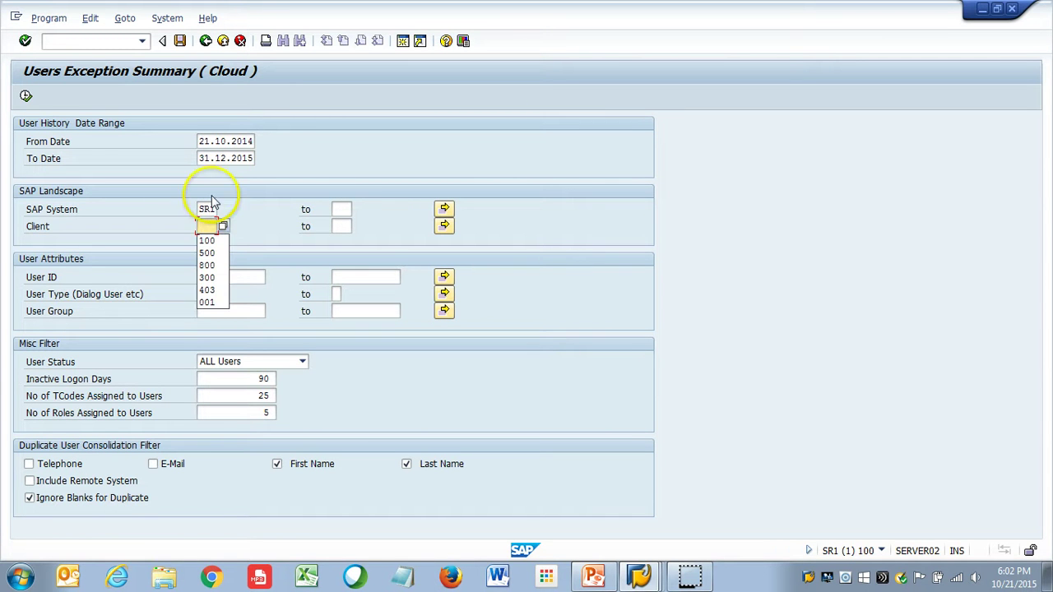
pyautogui.click(211, 206)
pyautogui.click(208, 209)
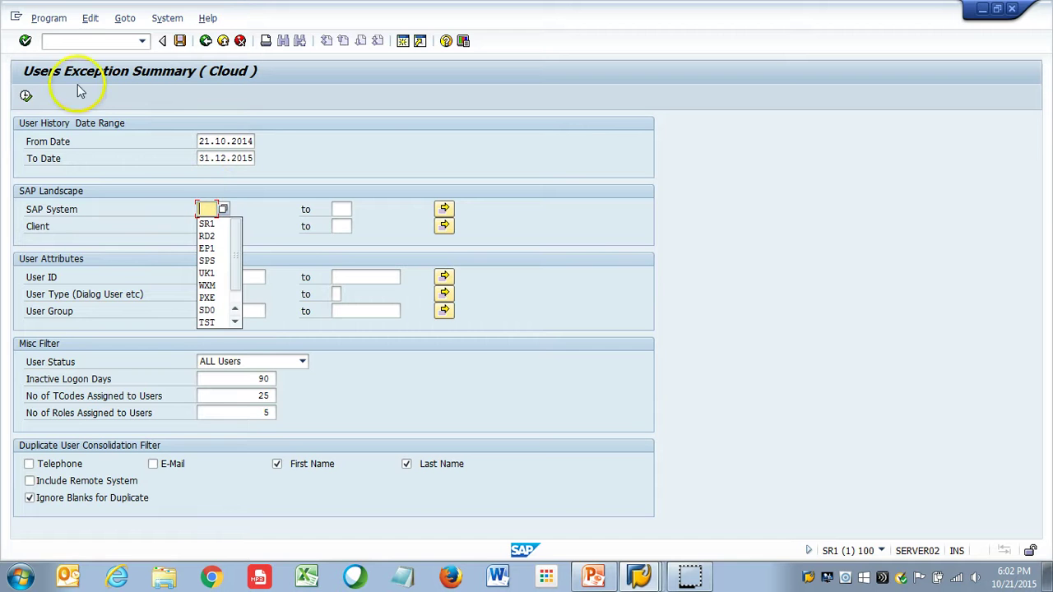
pyautogui.click(26, 95)
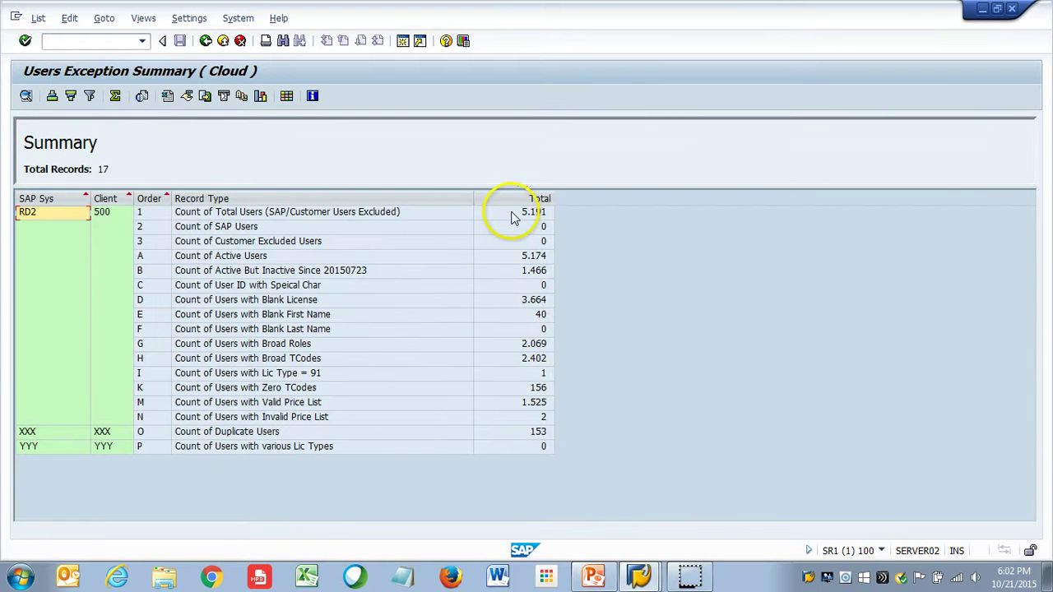
# - Examine the user details behind the active but inactive since 20150723 count, and return to the User License reports overview
pyautogui.click(534, 275)
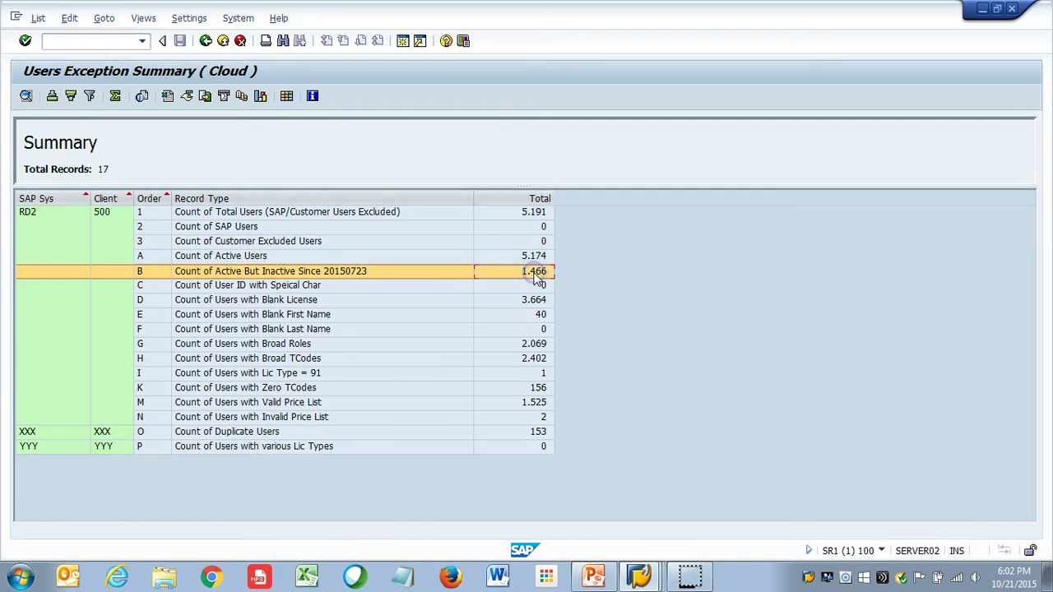
pyautogui.doubleClick(533, 276)
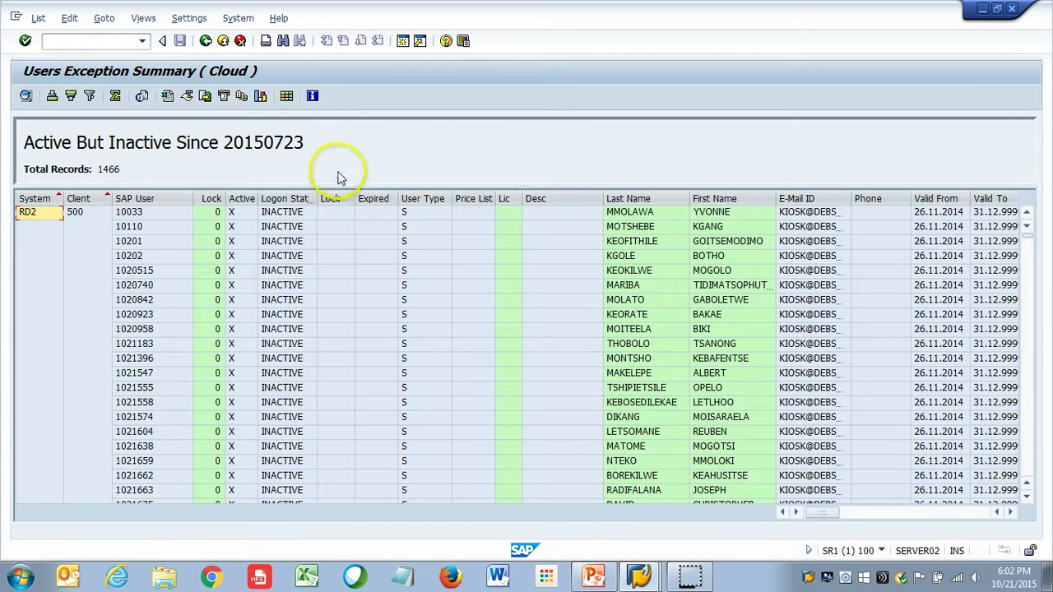
pyautogui.click(206, 40)
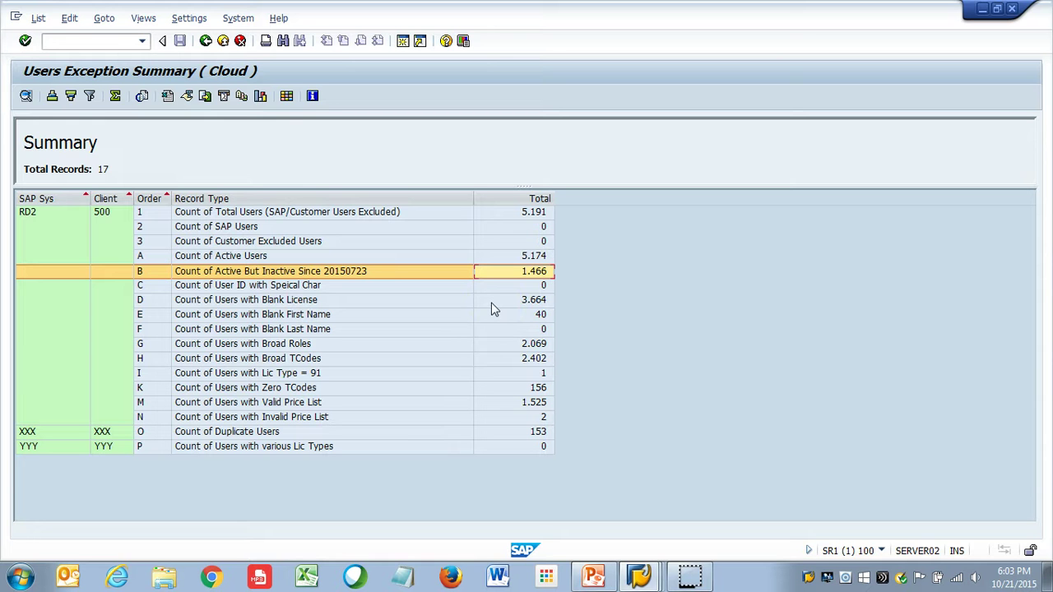
pyautogui.click(205, 41)
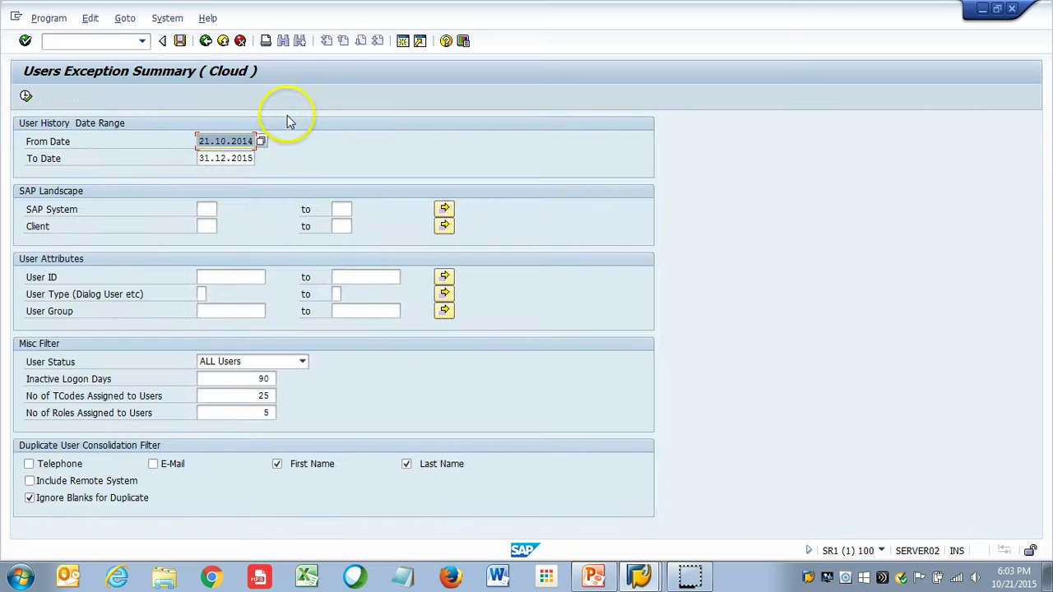
pyautogui.click(205, 42)
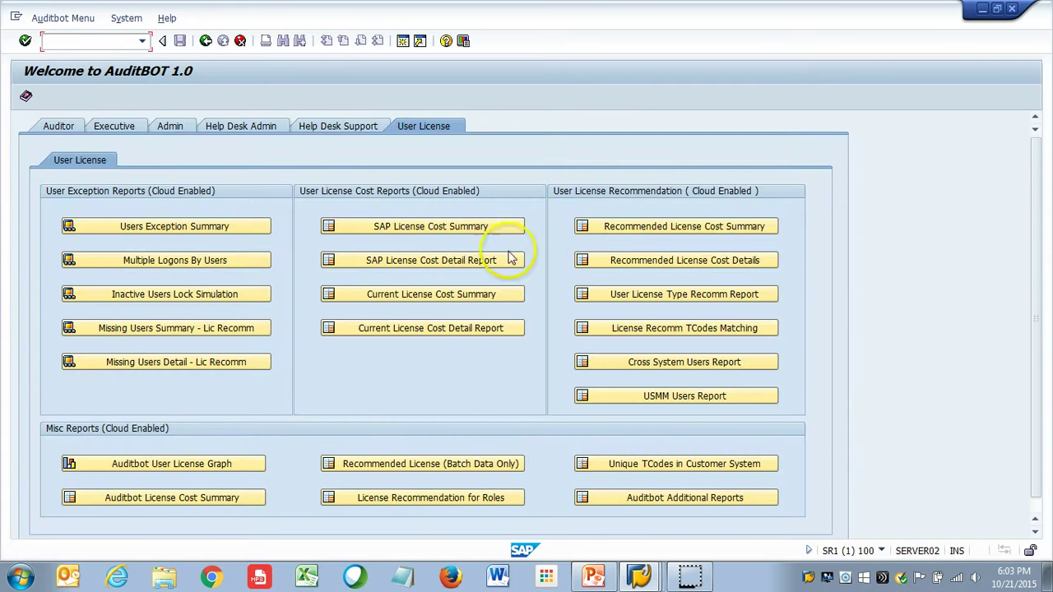
# - Open the Recommended License Cost Summary and set its landscape filter to SAP system RD2 and client 500
pyautogui.click(592, 233)
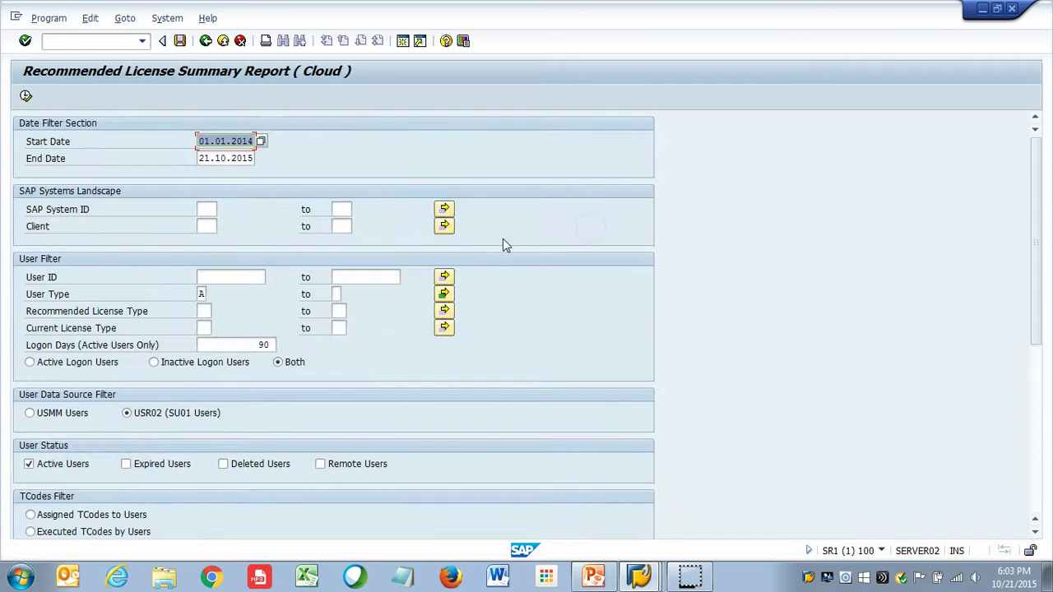
pyautogui.click(208, 209)
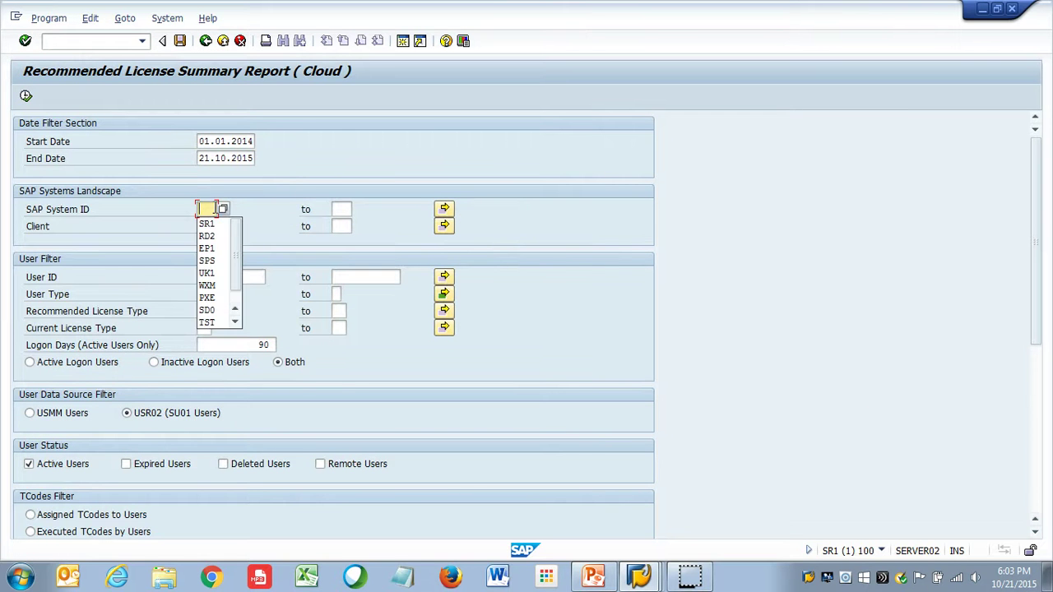
pyautogui.write('S')
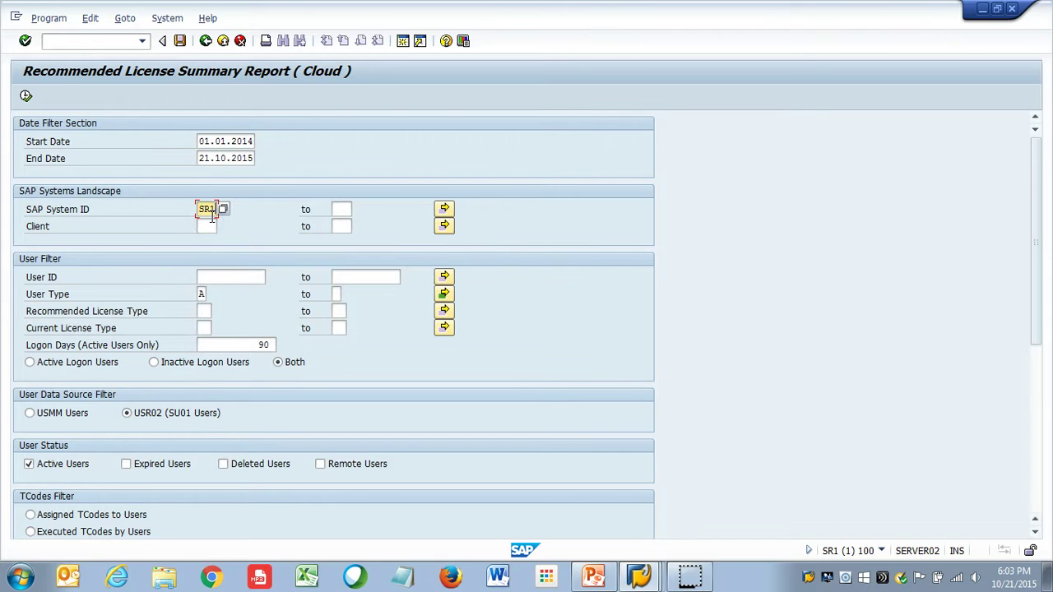
pyautogui.press('BackSpace')
pyautogui.click(207, 236)
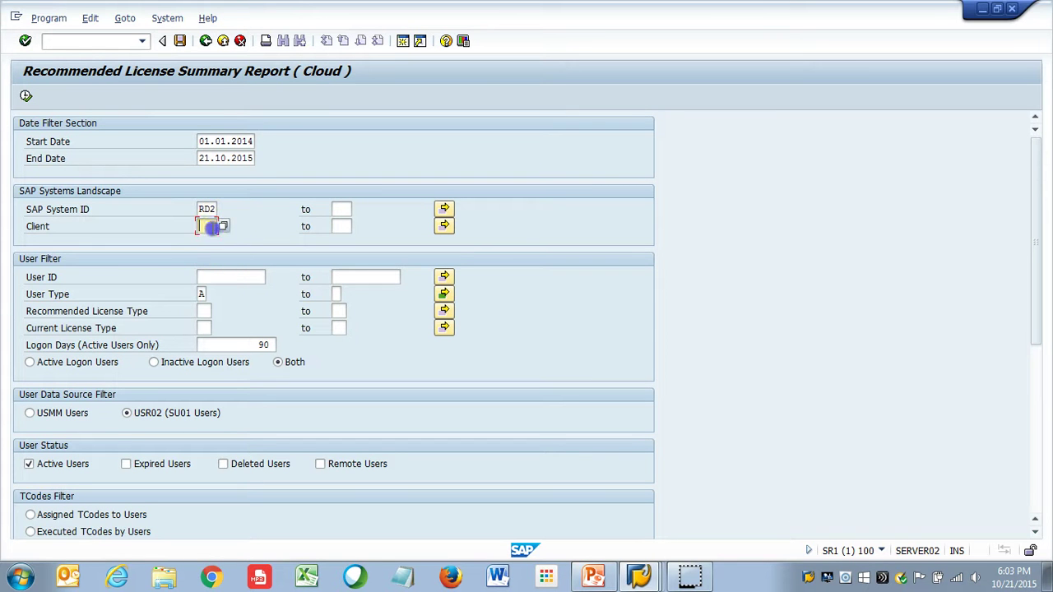
pyautogui.click(207, 226)
pyautogui.click(206, 252)
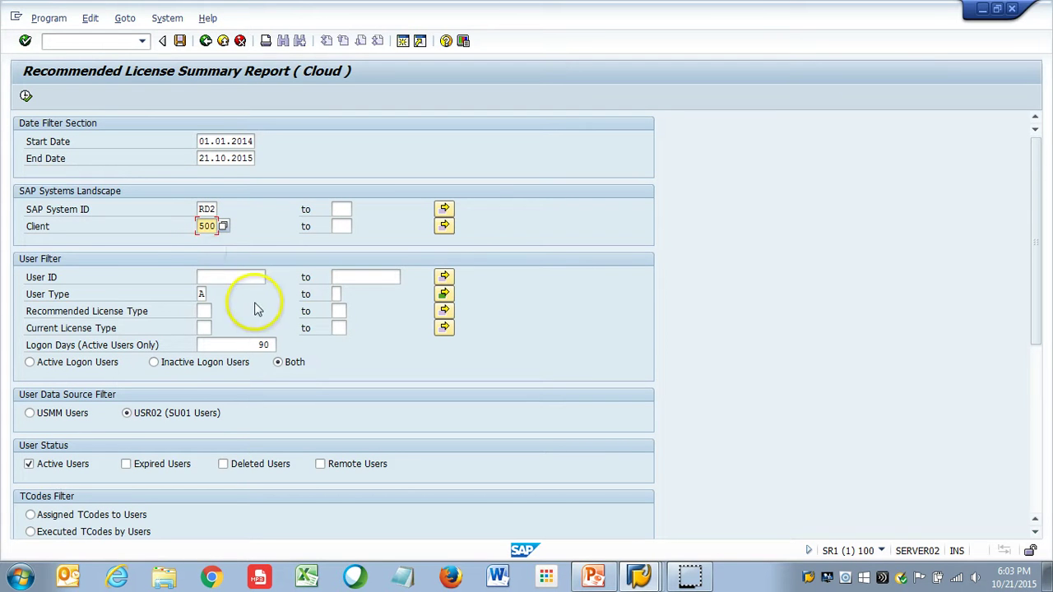
# - Set the logon days for active users to 280 and run the recommended license summary report
pyautogui.click(273, 345)
pyautogui.press('BackSpace')
pyautogui.press('BackSpace')
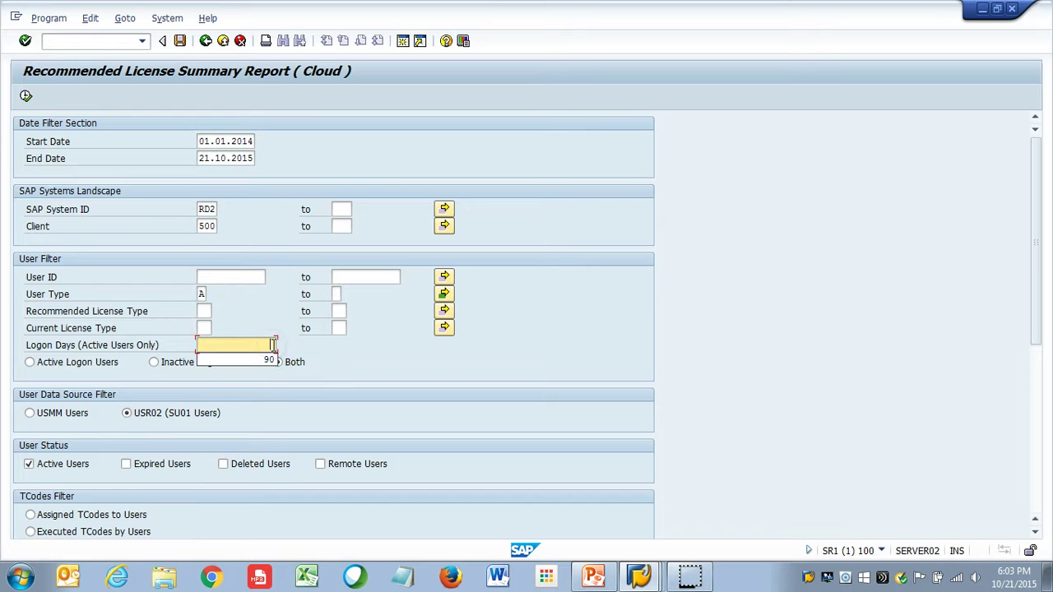
pyautogui.click(261, 360)
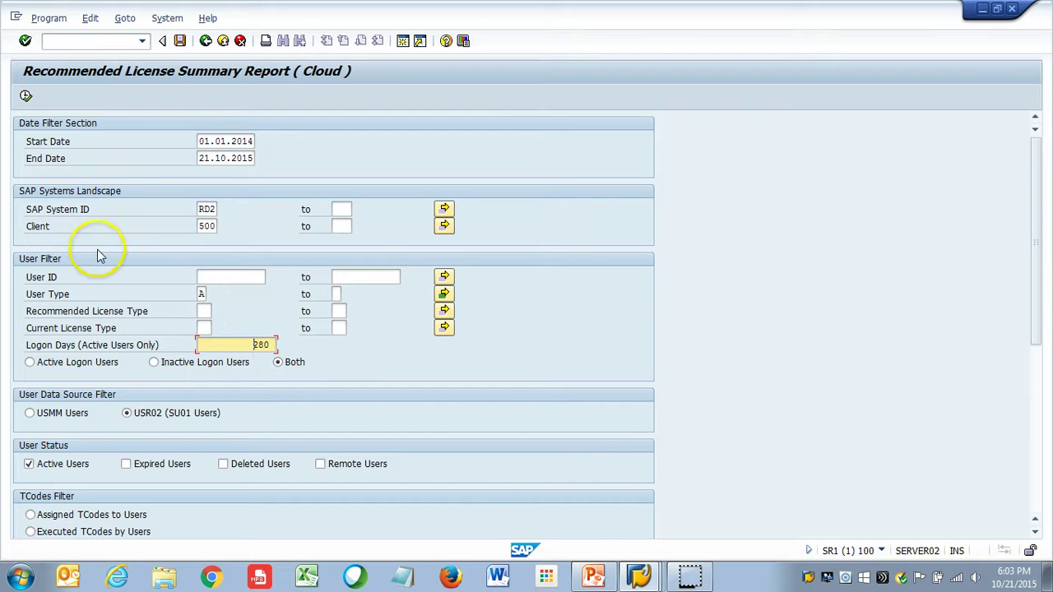
pyautogui.click(25, 97)
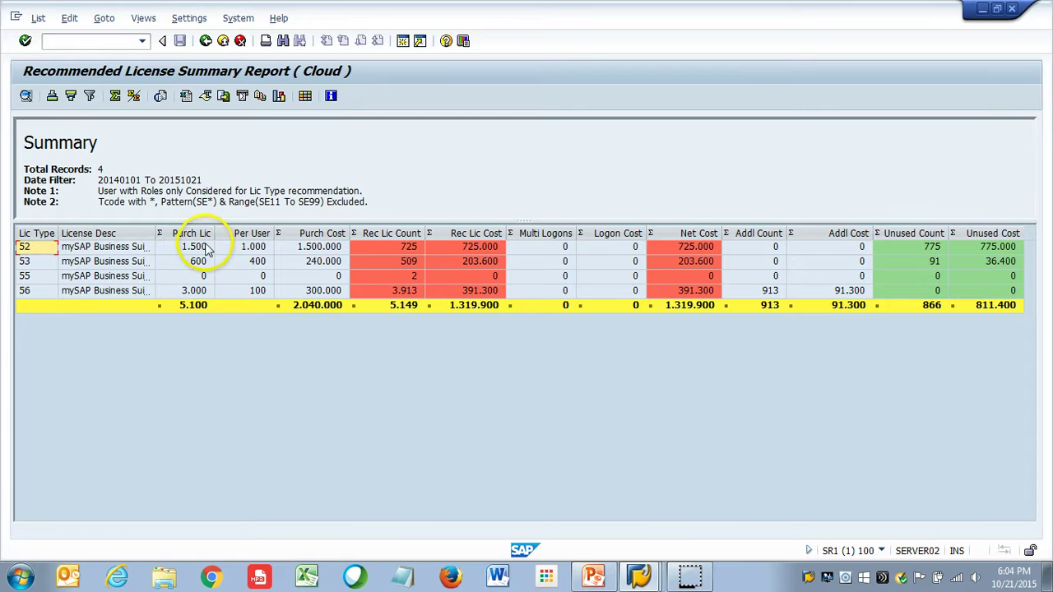
# - Widen the License Desc and Rec Lic Count columns and open the specific-license local drilldown for mySAP Business Suite ESS User
pyautogui.moveTo(152, 234); pyautogui.dragTo(265, 232)
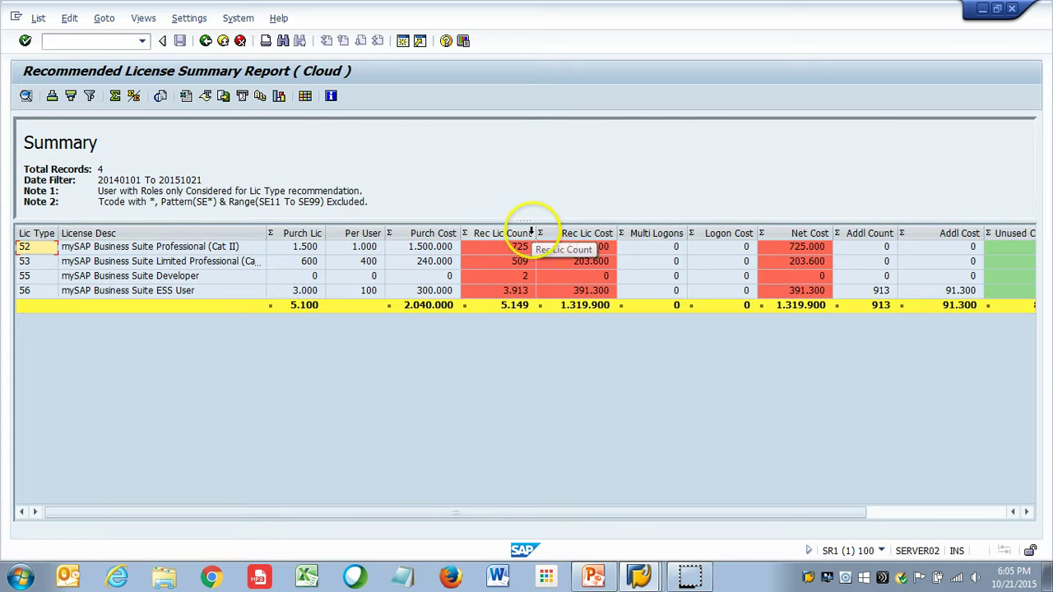
pyautogui.moveTo(537, 233); pyautogui.dragTo(562, 233)
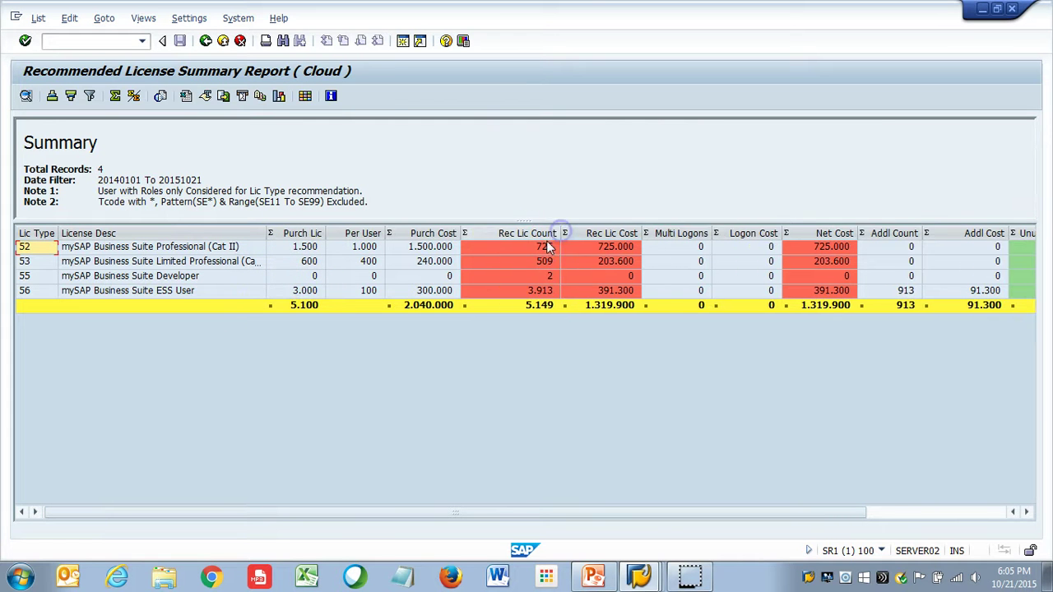
pyautogui.doubleClick(540, 289)
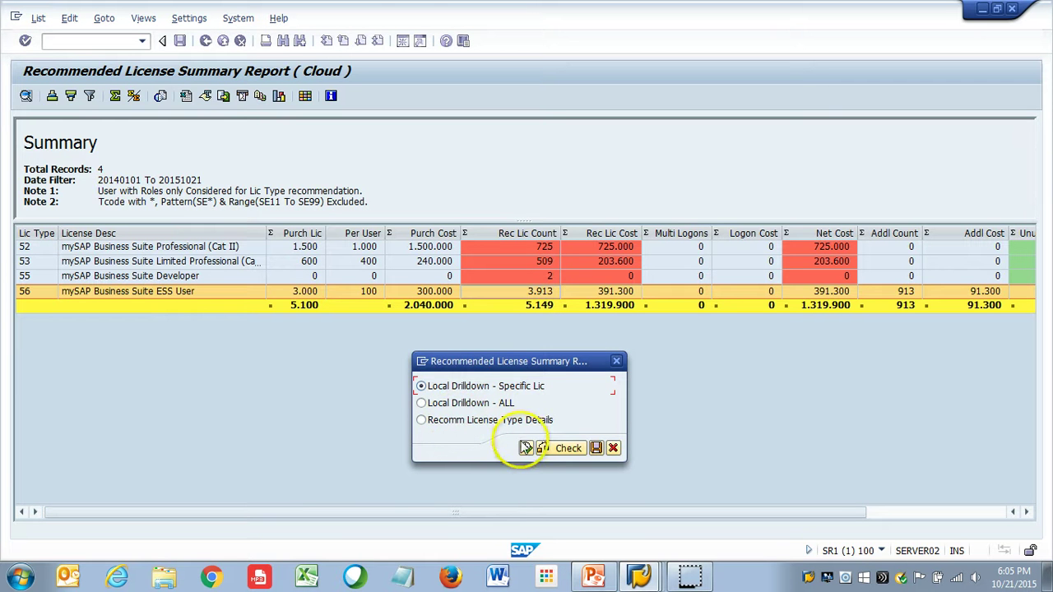
pyautogui.click(525, 447)
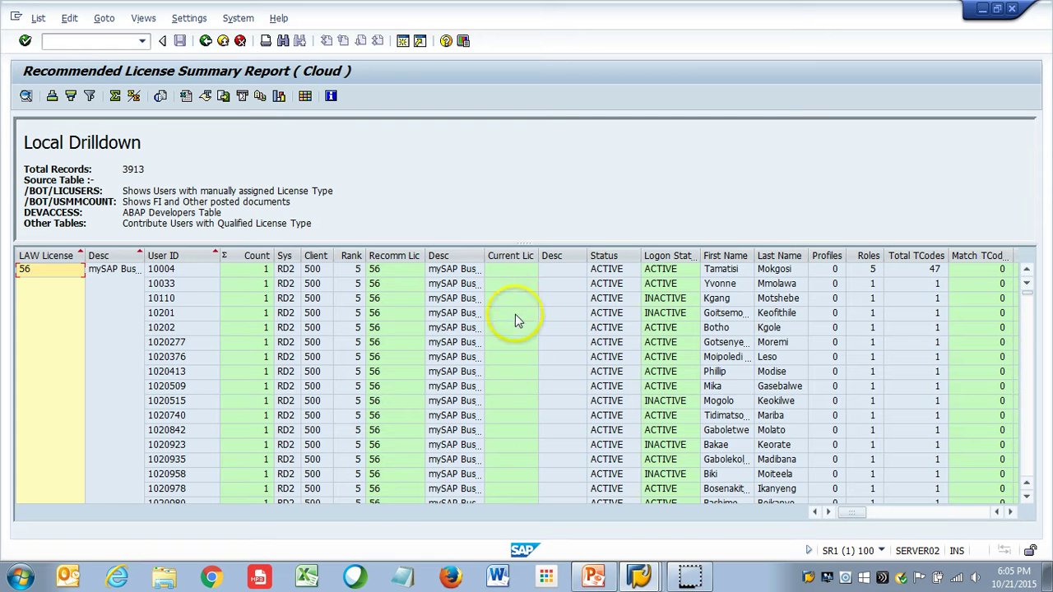
# - Examine the Current Lic column and widened license description in the drilldown, and return to the User License reports overview
pyautogui.click(506, 256)
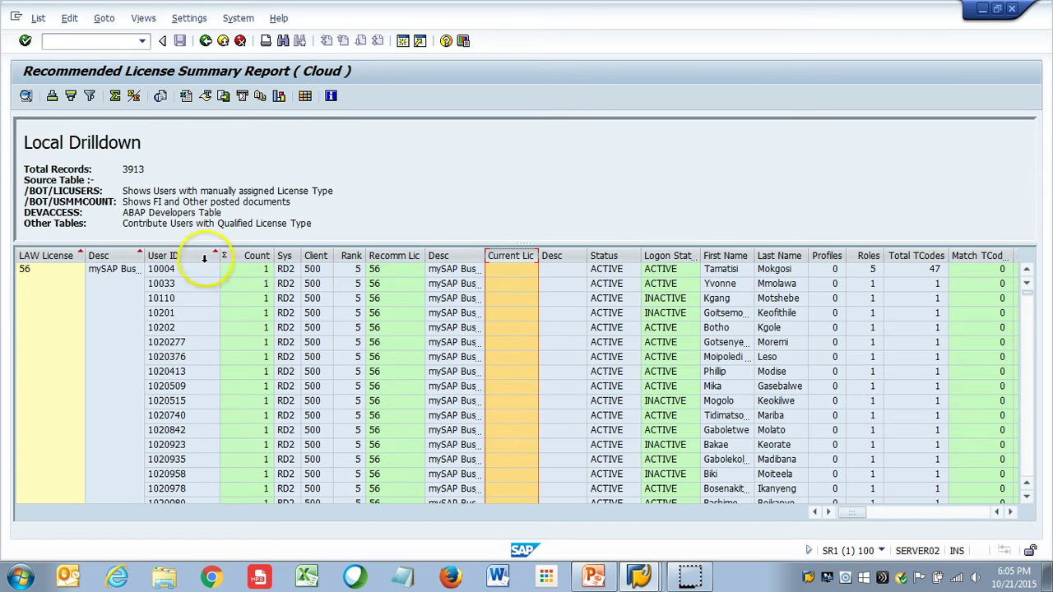
pyautogui.moveTo(144, 255); pyautogui.dragTo(297, 256)
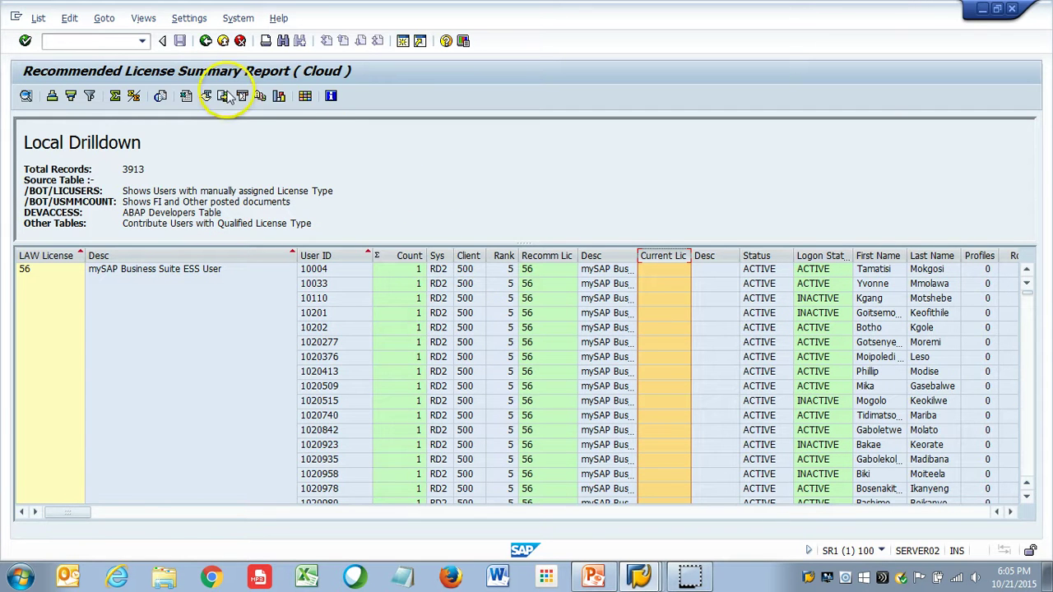
pyautogui.click(205, 41)
pyautogui.click(206, 41)
pyautogui.click(206, 41)
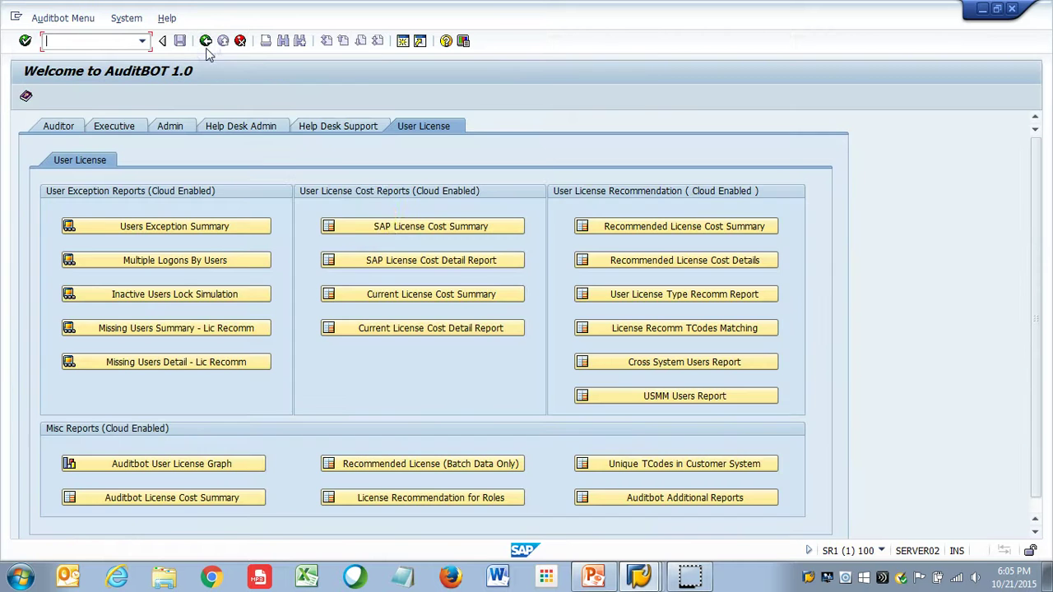
# - Run the SAP License Cost Summary for system RD2 and client 500 without expired users, and return to its selection screen
pyautogui.click(379, 224)
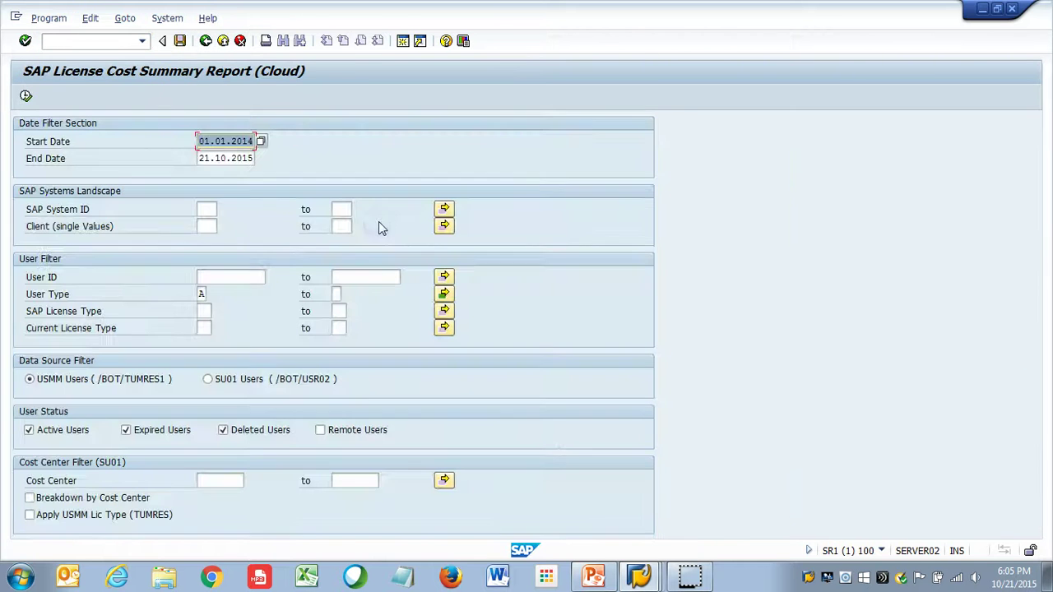
pyautogui.click(206, 210)
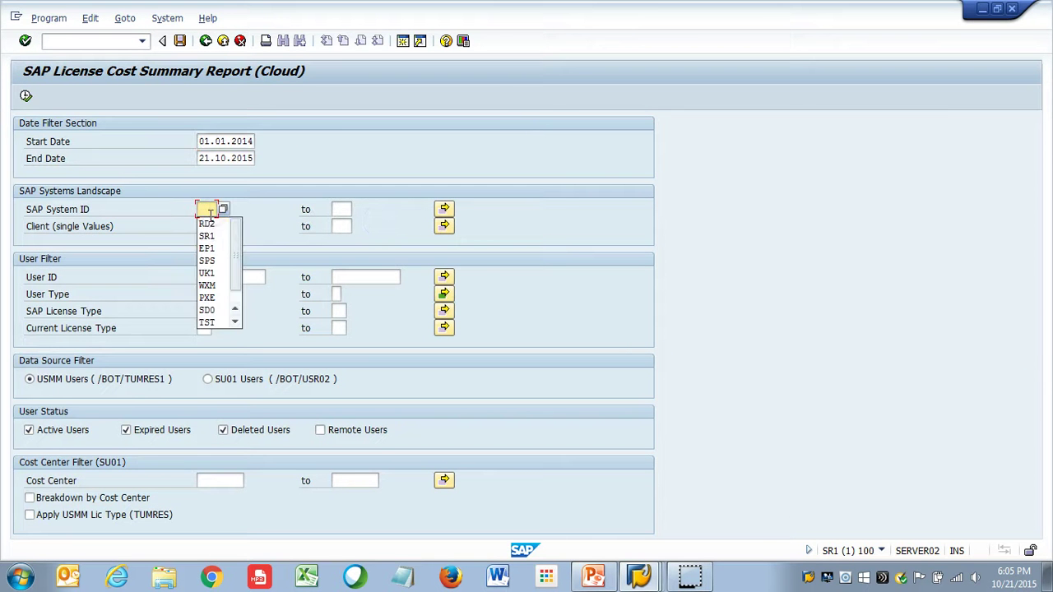
pyautogui.click(206, 223)
pyautogui.click(208, 227)
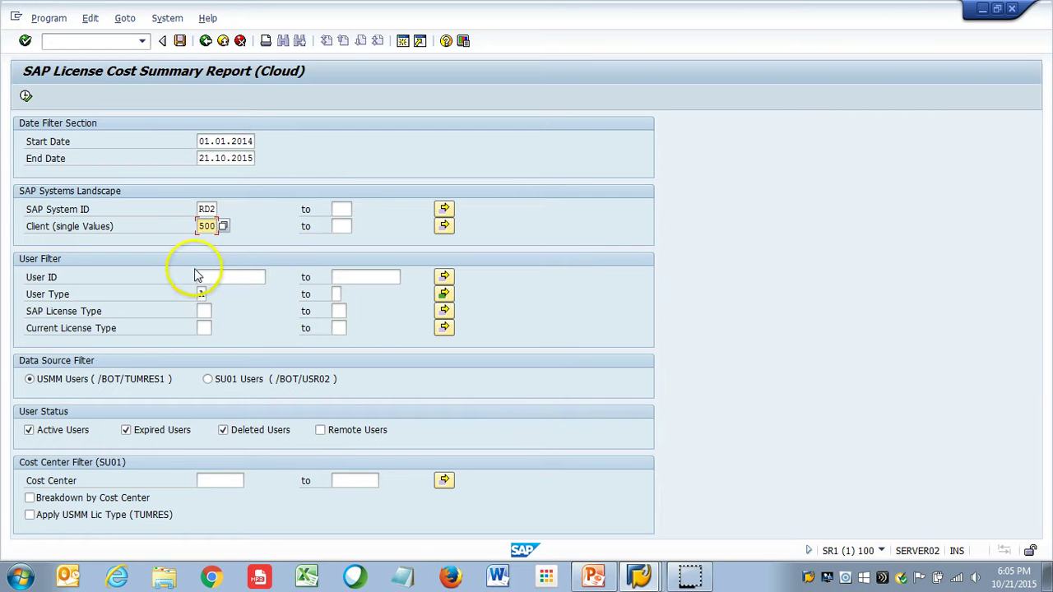
pyautogui.click(128, 430)
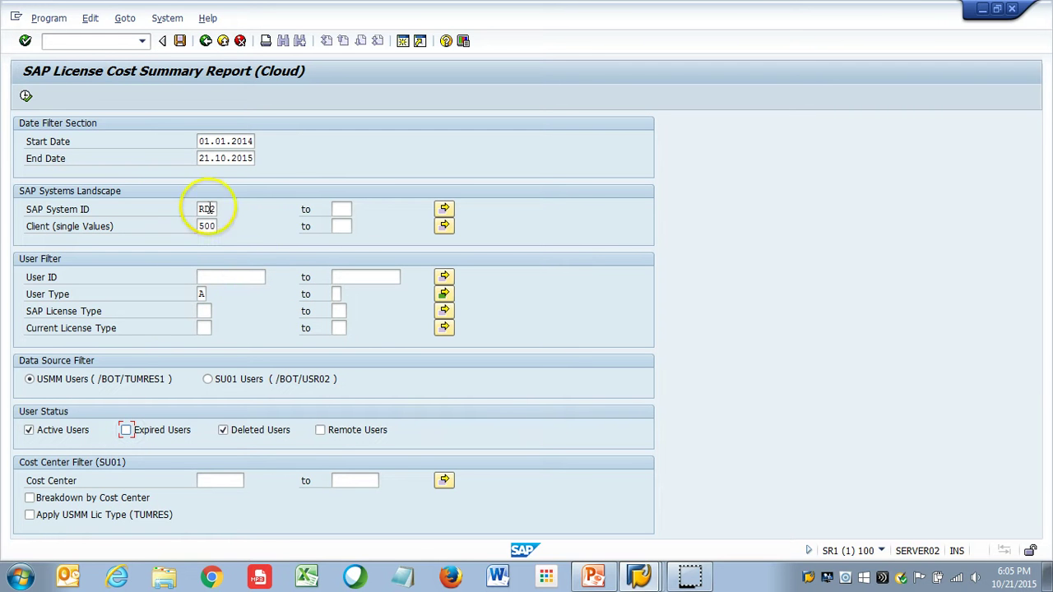
pyautogui.click(26, 97)
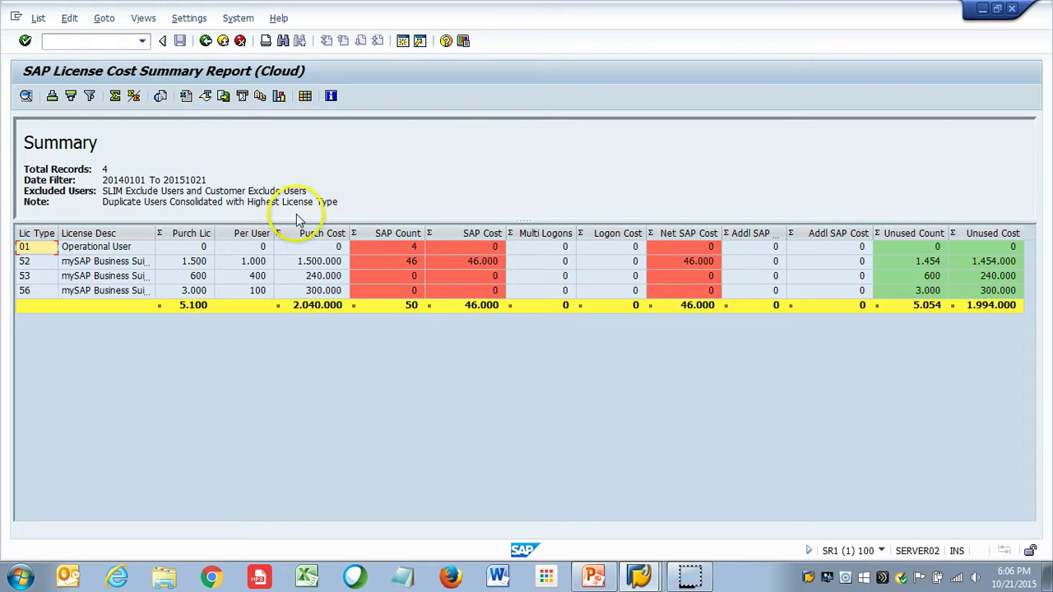
pyautogui.click(206, 42)
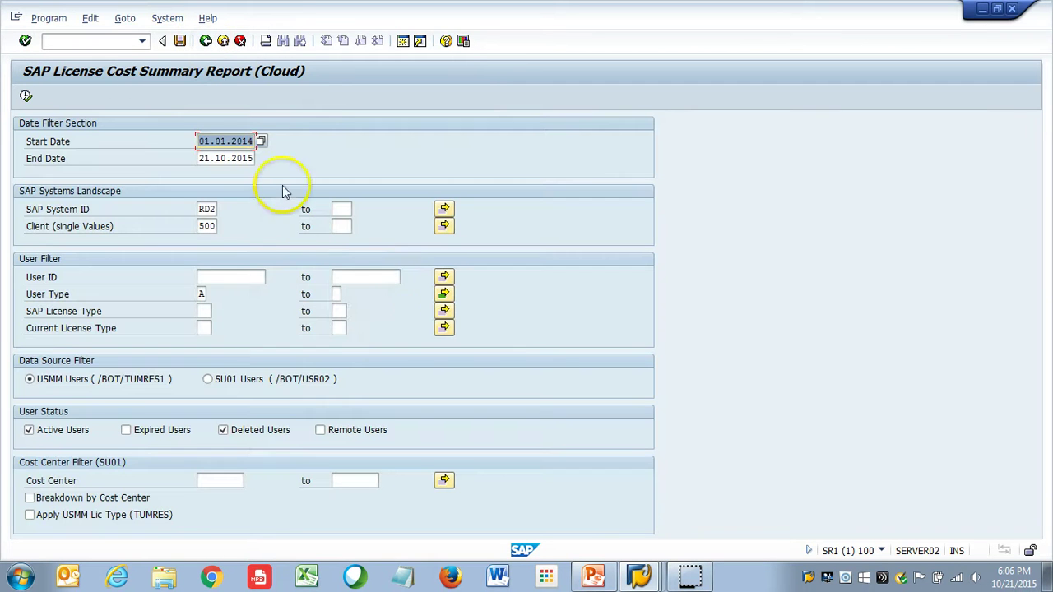